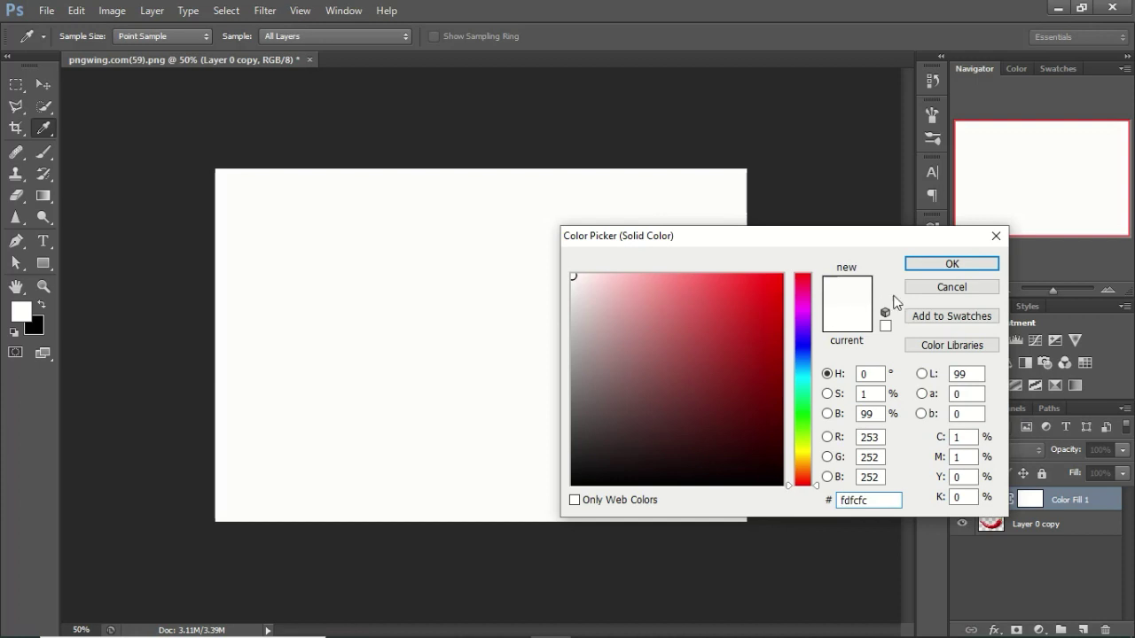
- Confirm the #fdfcfc solid colour fill layer and move it beneath the pepper layer as a background
left_click(937, 264)
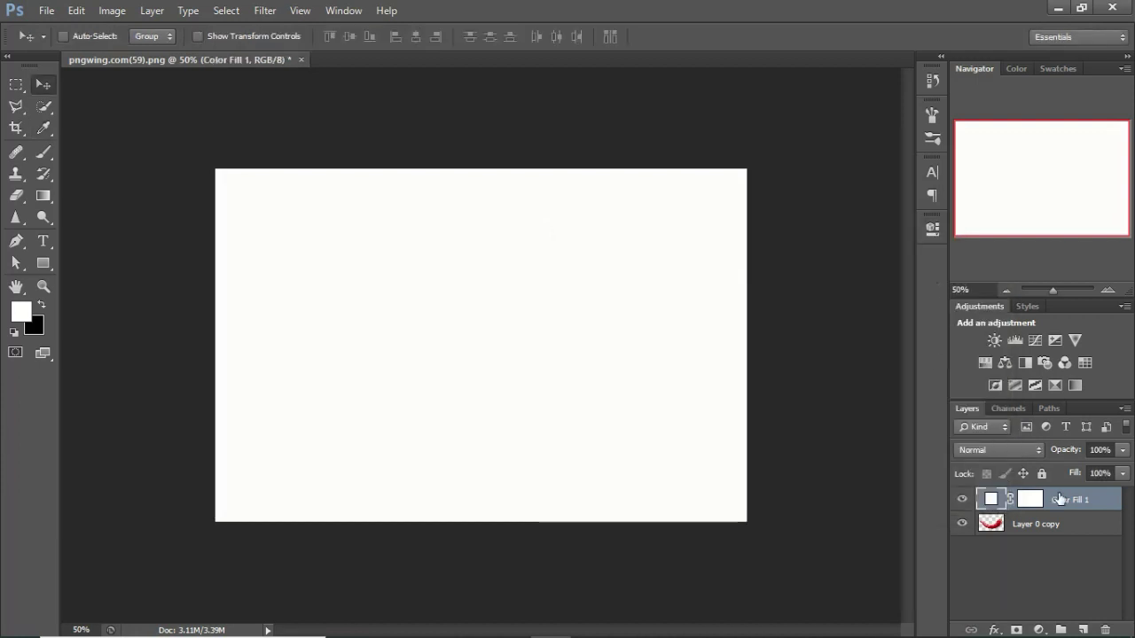
left_click_drag(1074, 503, 1070, 535)
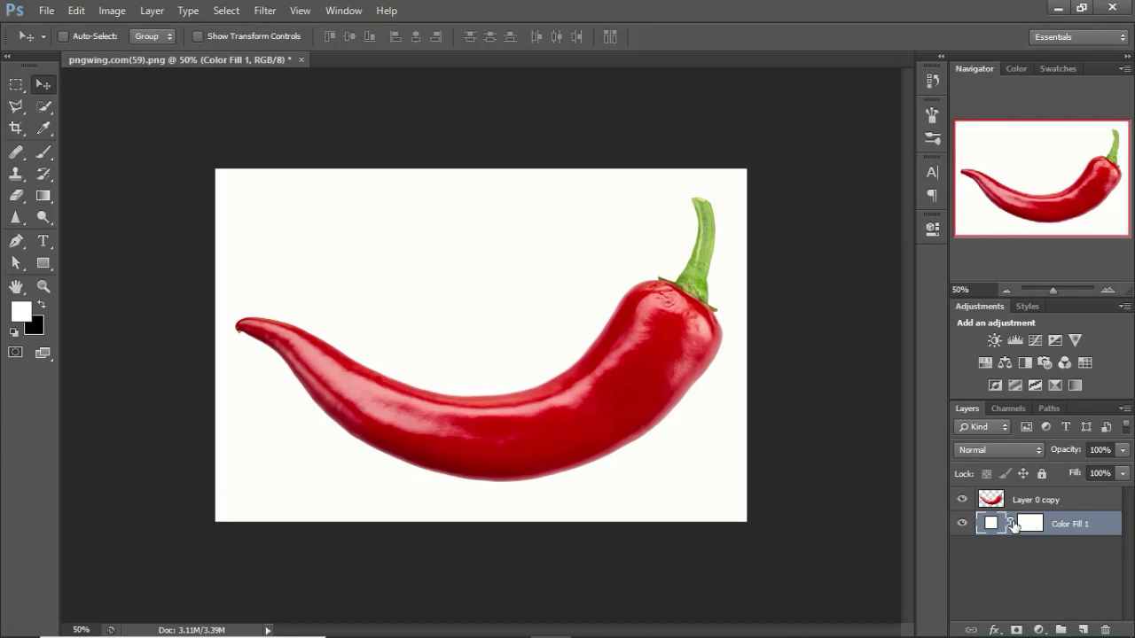
- Add the text "PEPPER" on a new type layer above the pepper image layer
left_click(1055, 502)
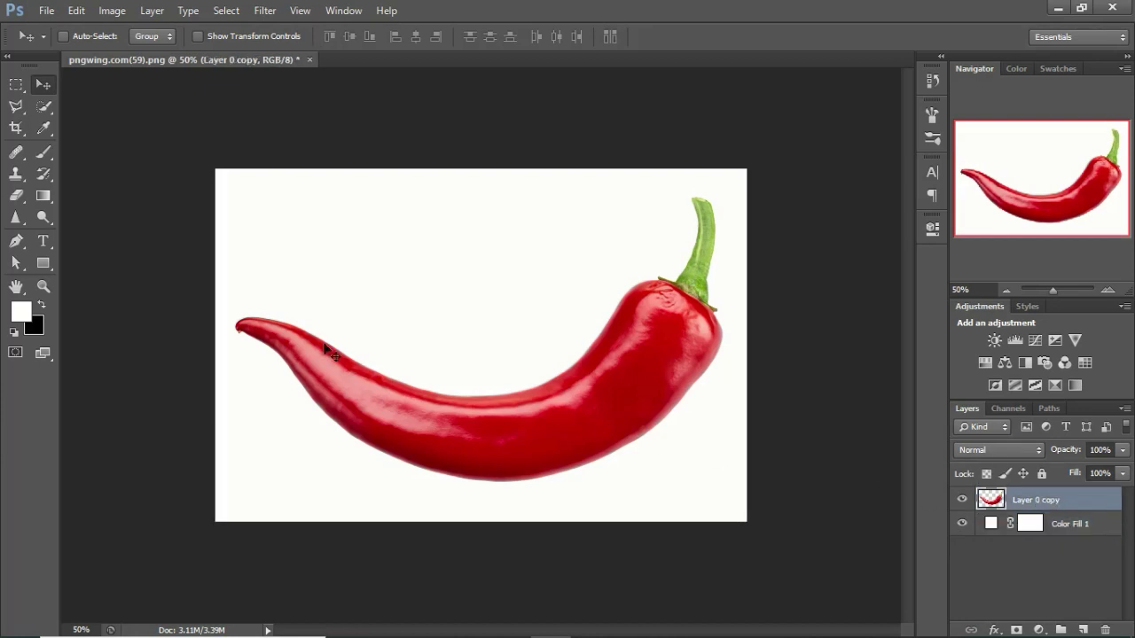
left_click(43, 242)
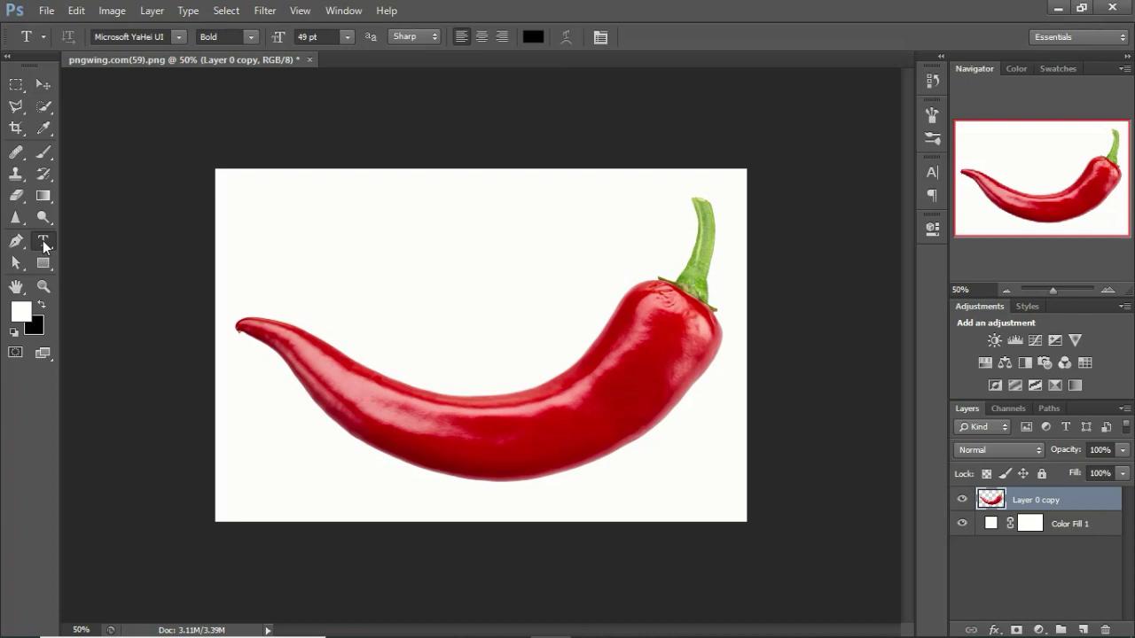
left_click(347, 314)
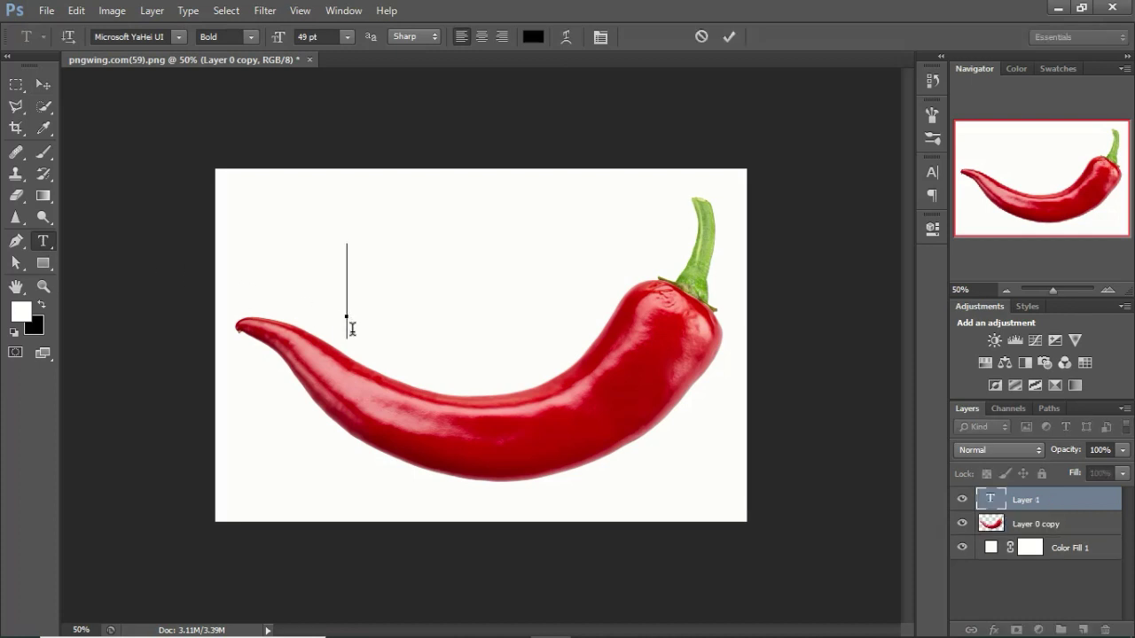
type("P")
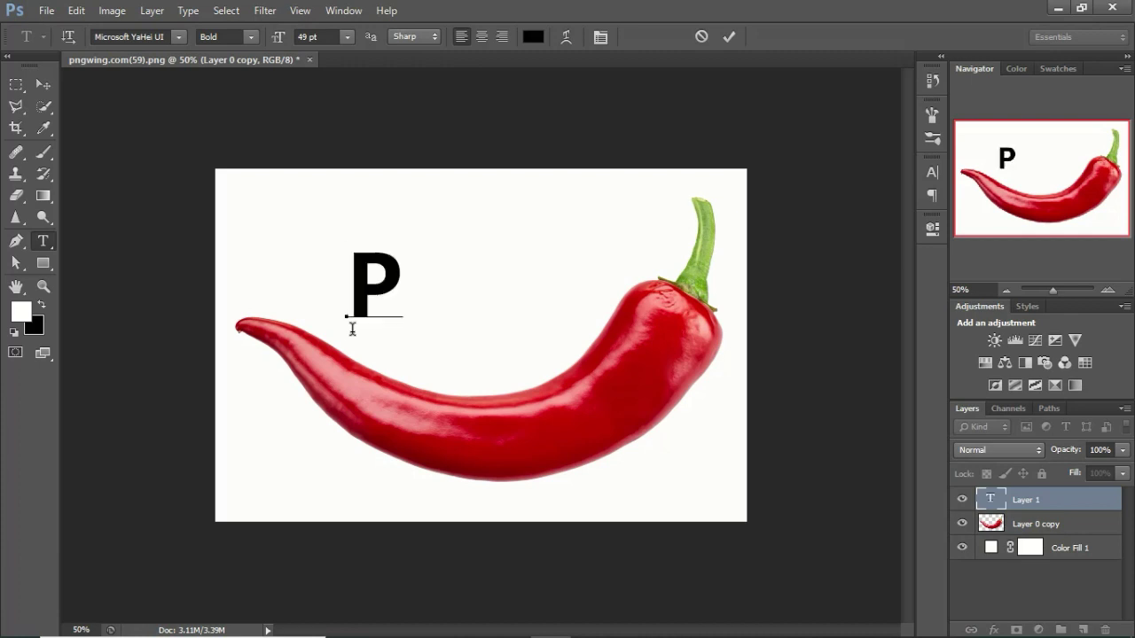
type("EPPE")
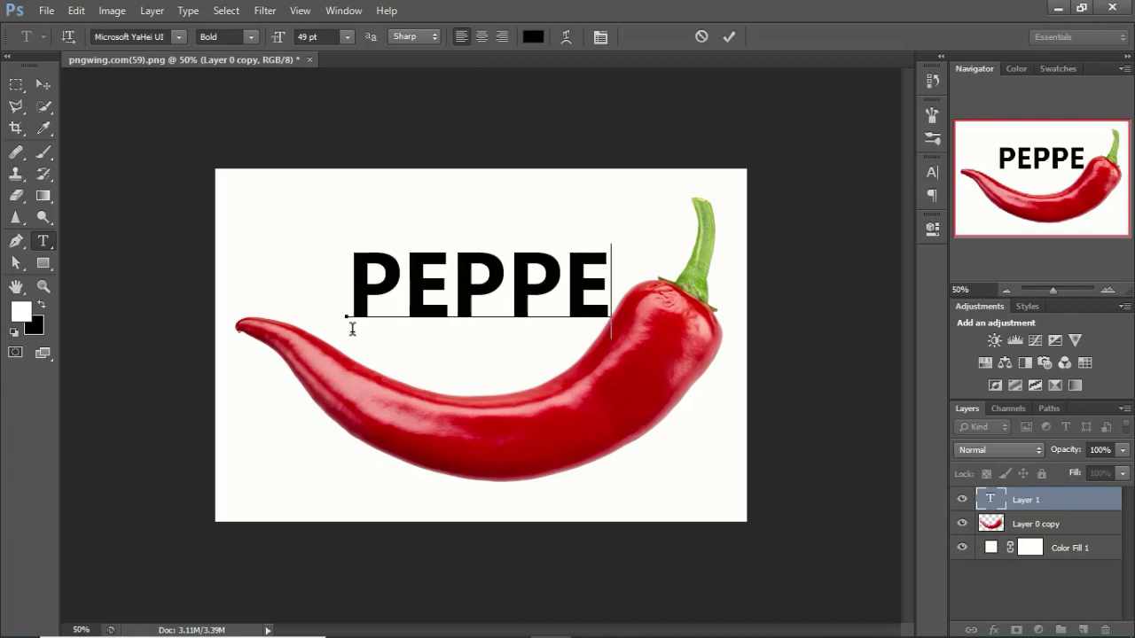
type("R")
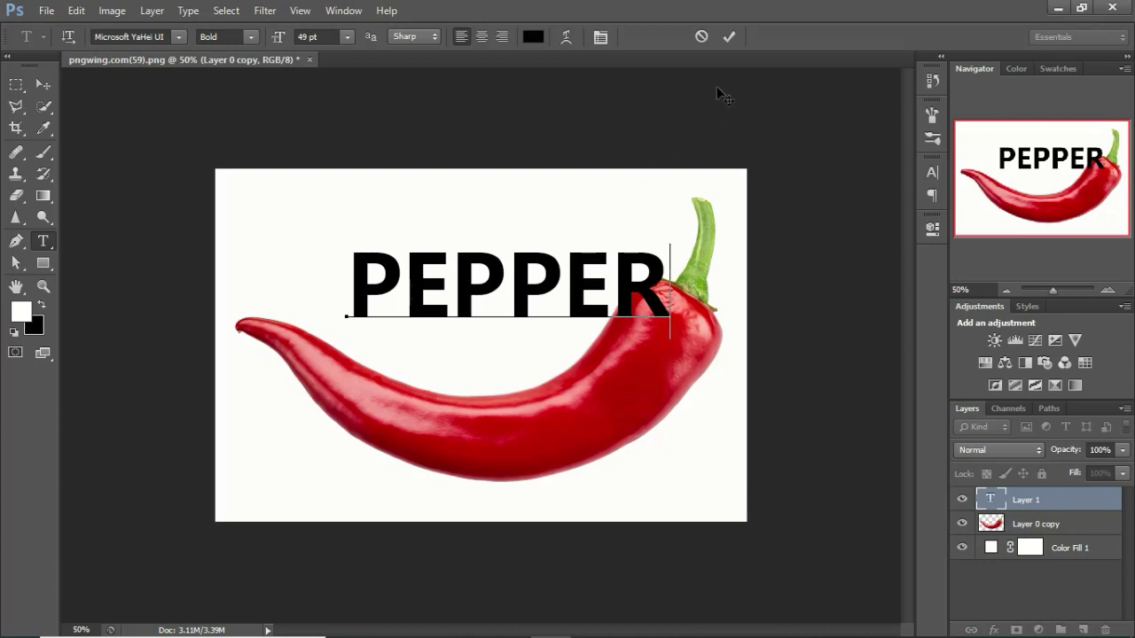
left_click(729, 37)
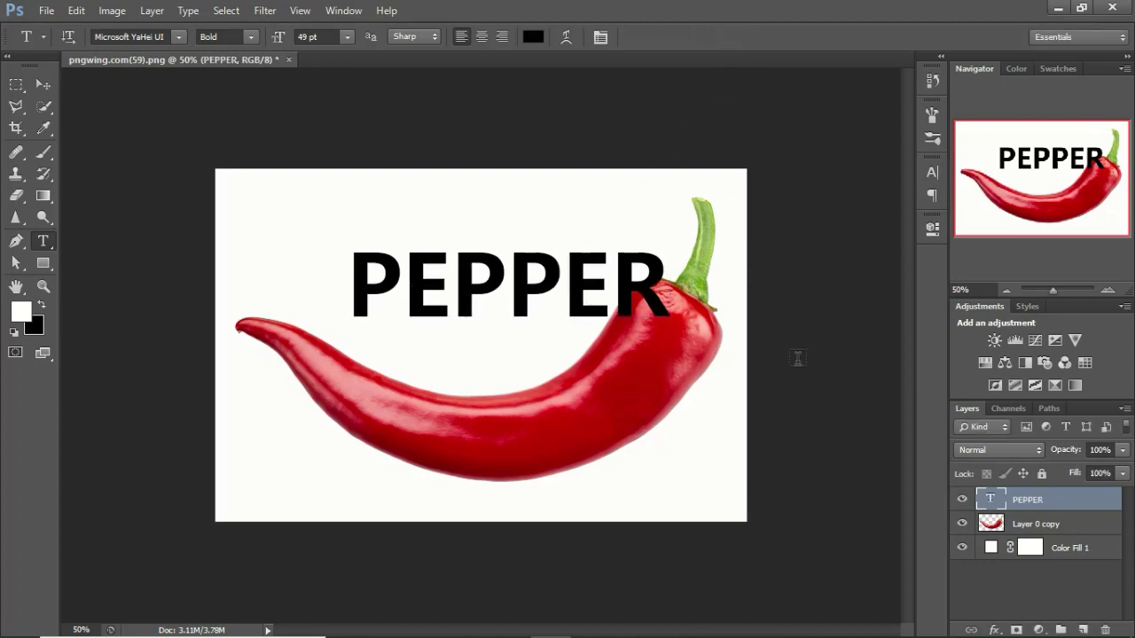
- Move the PEPPER text down onto the curved body of the pepper and convert its layer to a smart object
left_click(40, 84)
left_click_drag(462, 283, 446, 405)
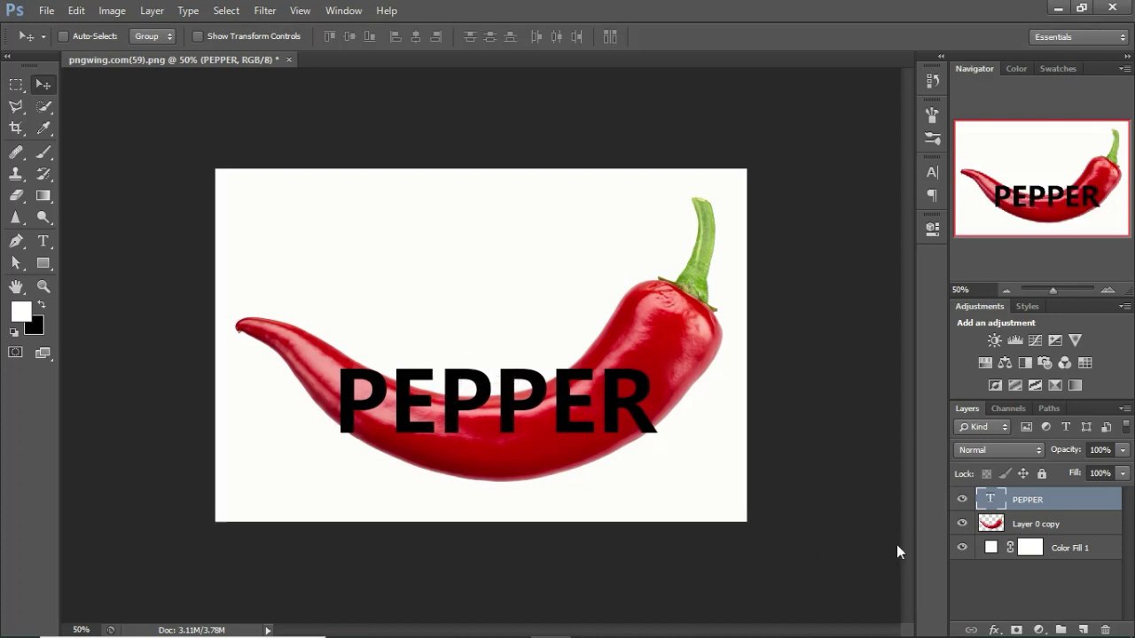
right_click(1068, 504)
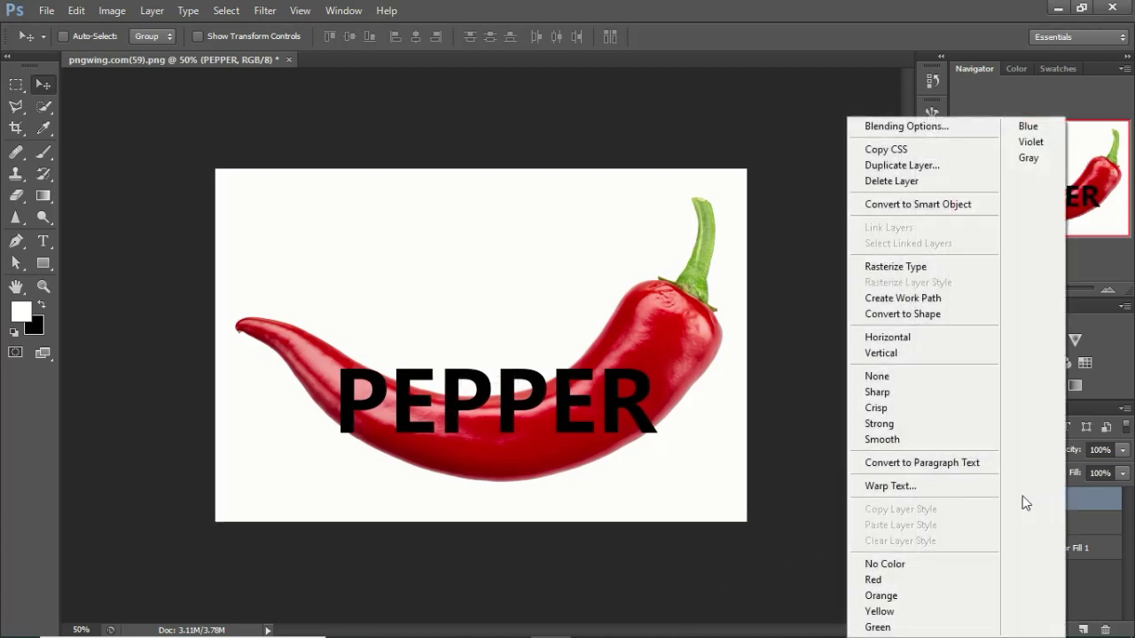
left_click(957, 211)
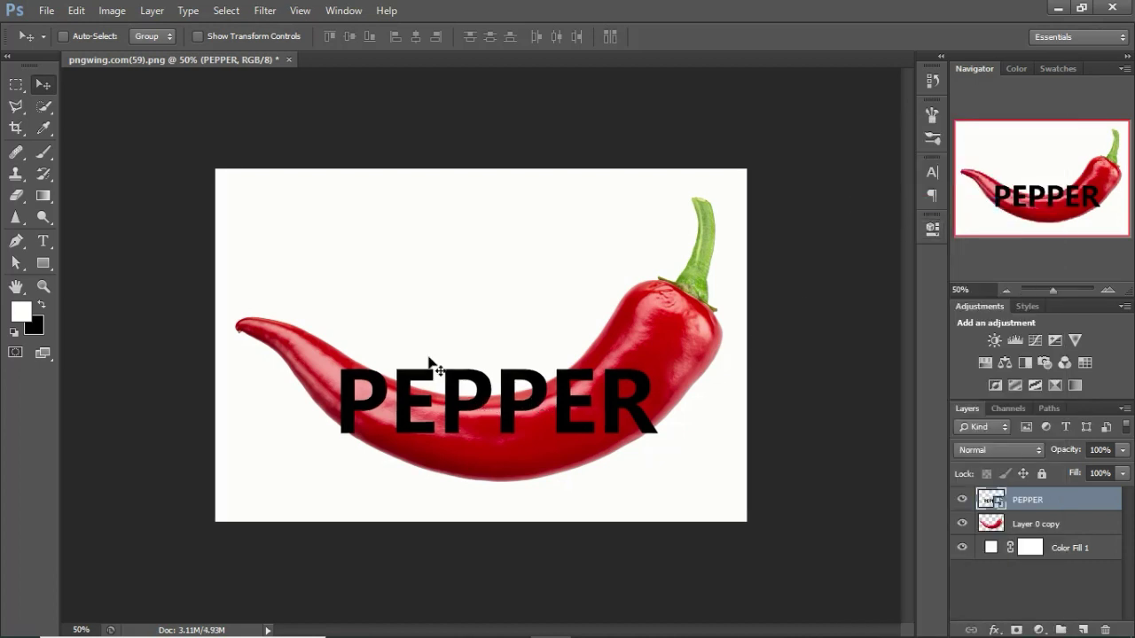
- Warp the PEPPER text so its upper and lower edges follow the curve of the pepper's body, and apply the transform
left_click(76, 10)
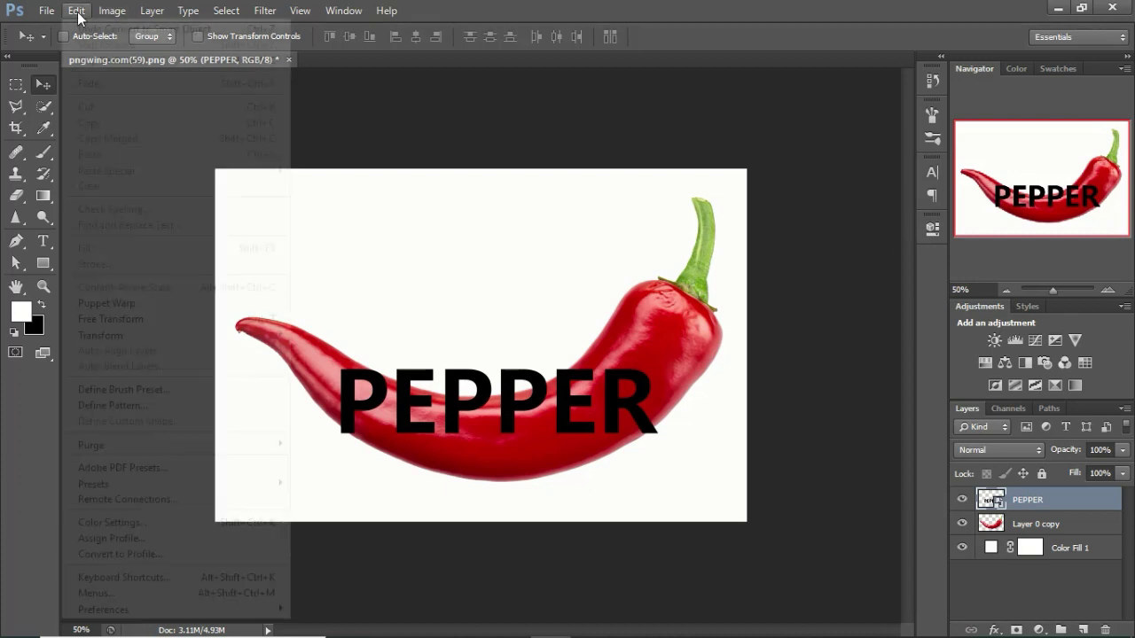
mouse_move(120, 338)
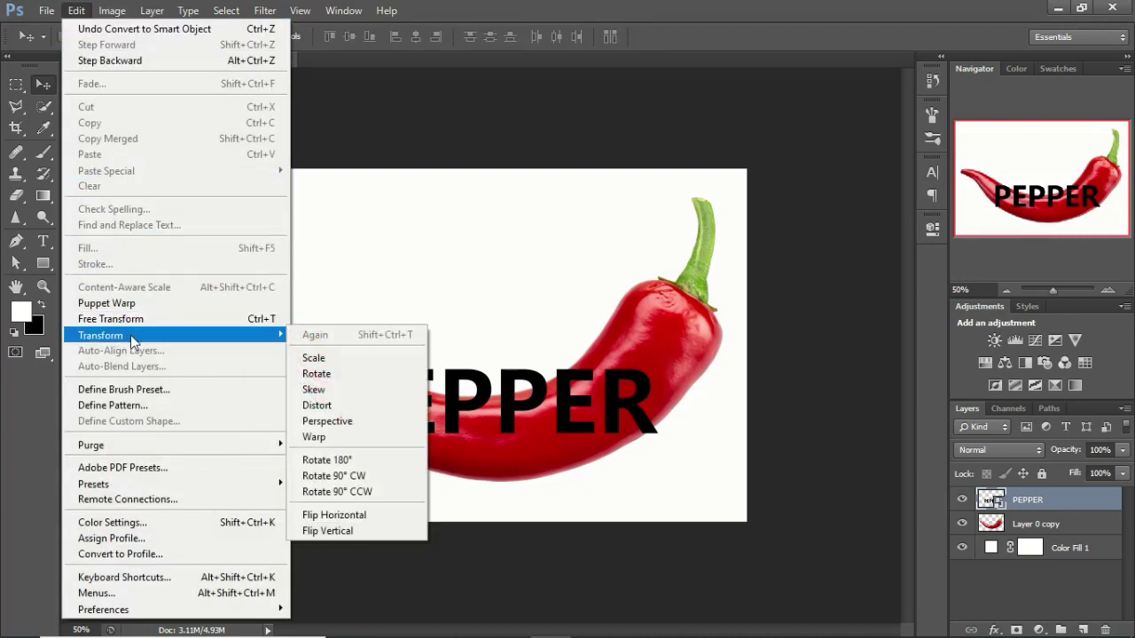
left_click(373, 444)
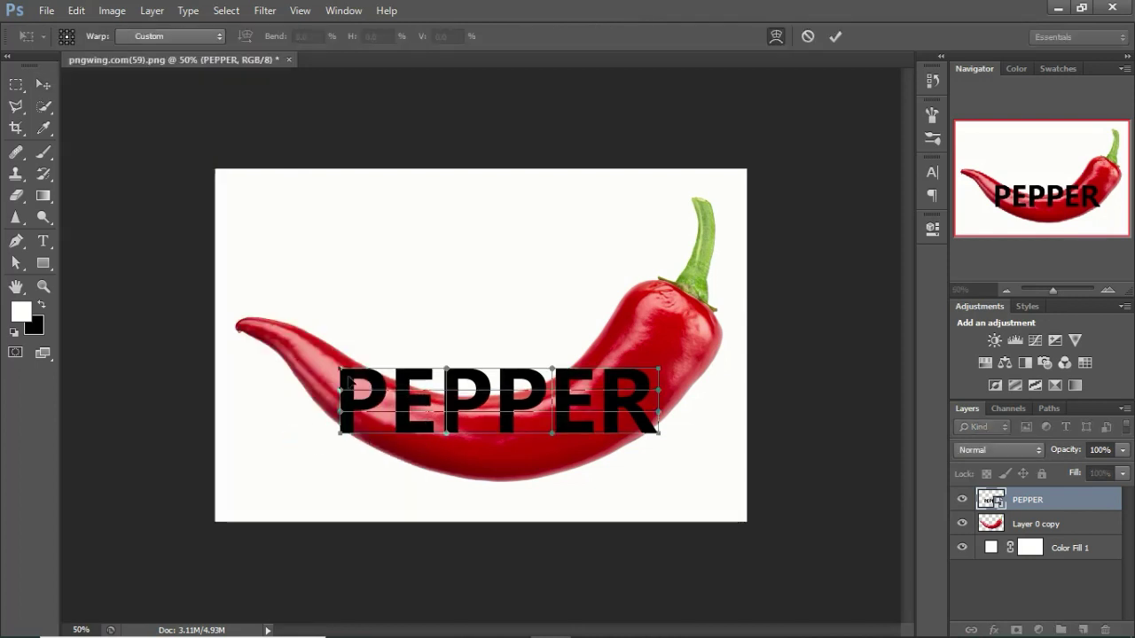
left_click_drag(341, 369, 348, 359)
left_click_drag(340, 434, 445, 518)
left_click_drag(658, 432, 654, 438)
left_click_drag(445, 517, 456, 505)
left_click_drag(348, 435, 351, 434)
left_click_drag(557, 479, 556, 485)
left_click_drag(472, 393, 476, 415)
left_click_drag(658, 369, 633, 332)
left_click_drag(527, 373, 553, 397)
left_click_drag(655, 434, 605, 452)
left_click_drag(605, 355, 633, 317)
left_click_drag(558, 377, 557, 401)
left_click_drag(633, 317, 630, 297)
left_click_drag(557, 395, 556, 424)
left_click_drag(436, 406, 439, 400)
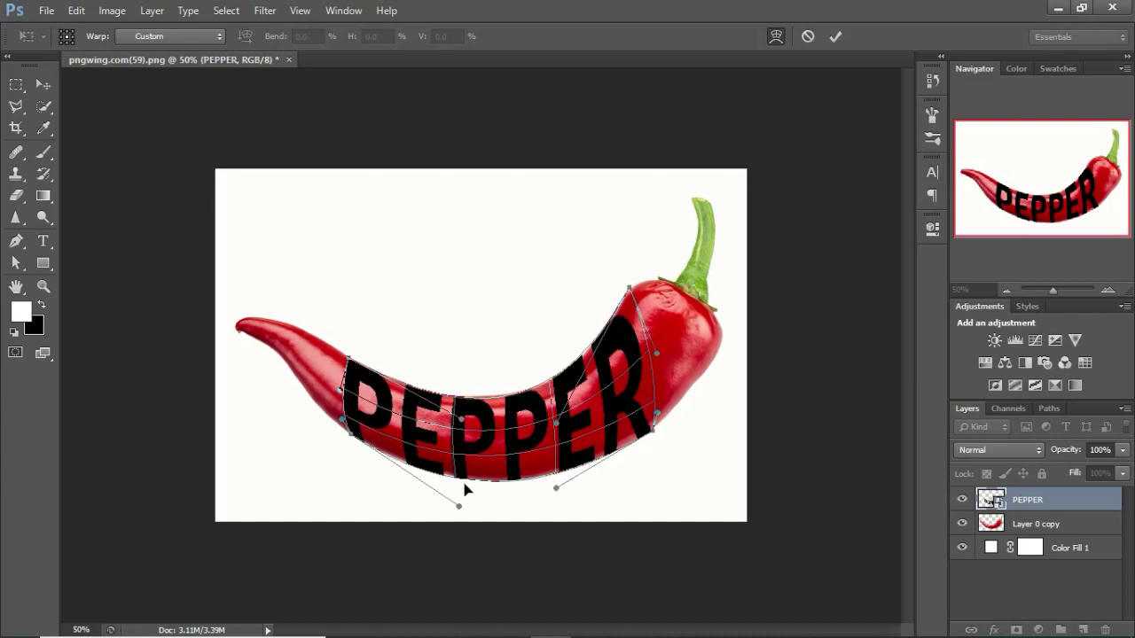
left_click(837, 39)
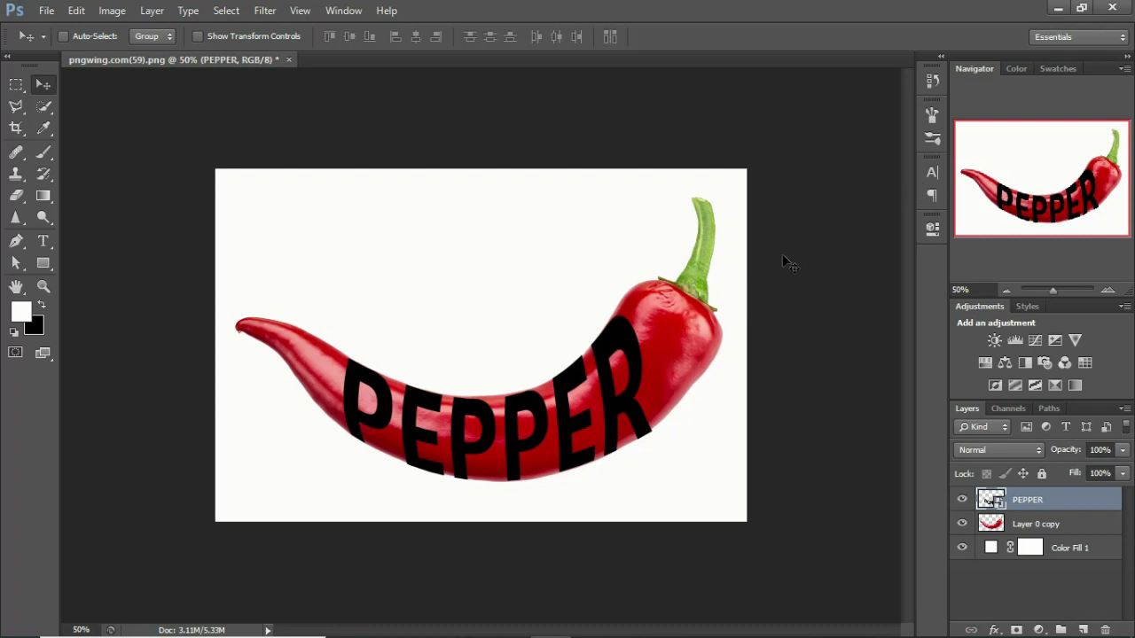
- Duplicate the pepper image layer, place the copy above the PEPPER text and clip it to the text
left_click_drag(1000, 529, 1083, 628)
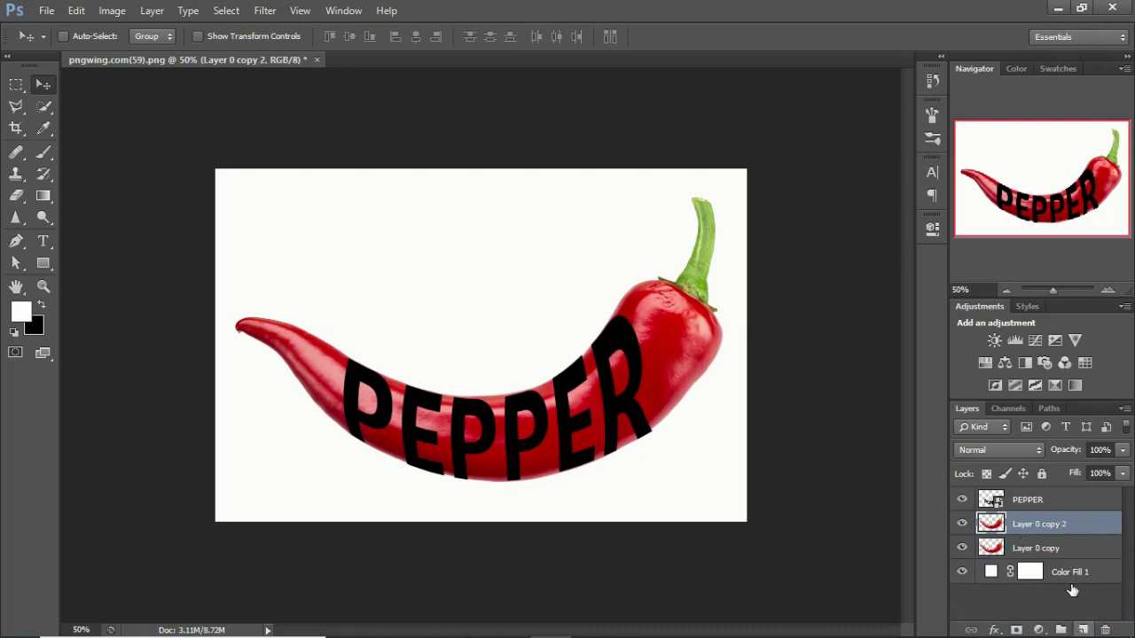
left_click_drag(1054, 493, 1042, 503)
right_click(1041, 503)
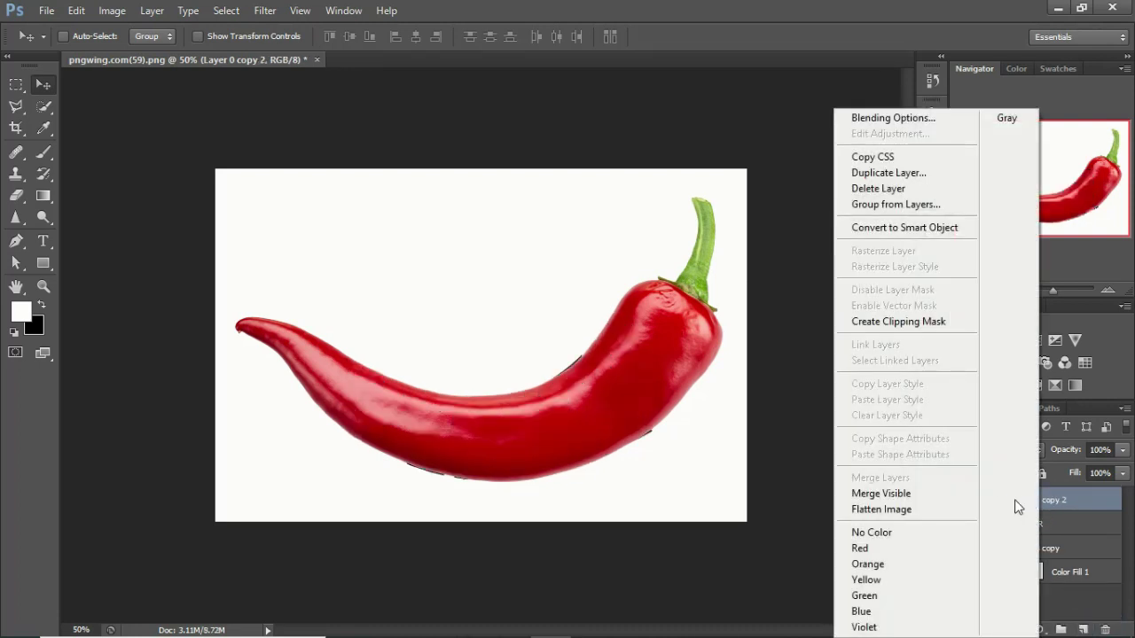
left_click(929, 329)
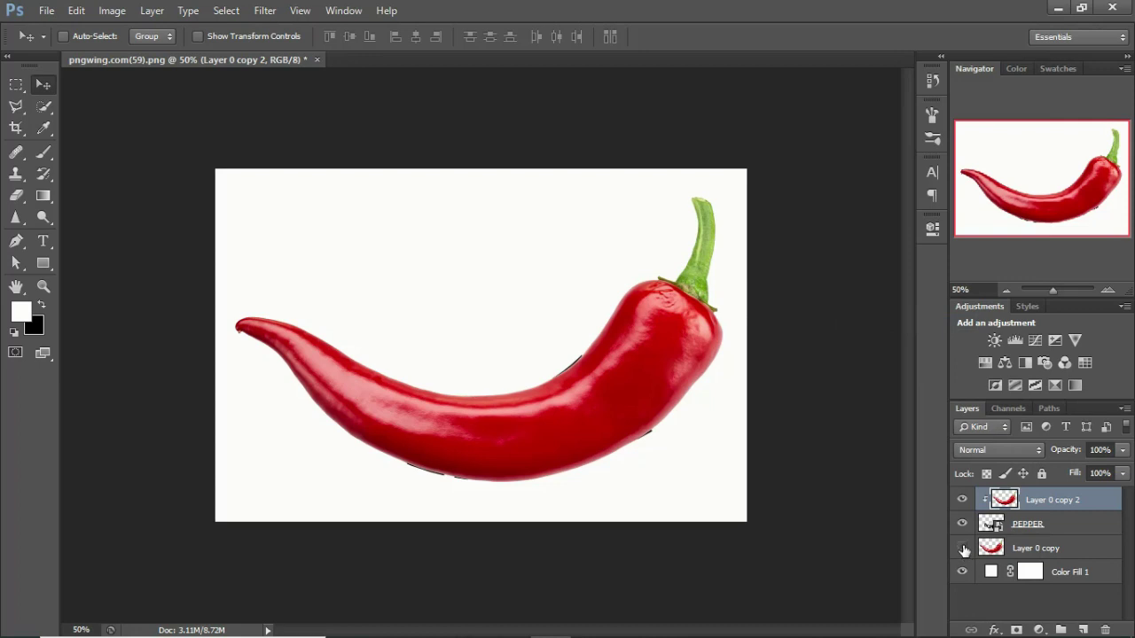
- Add a black layer mask that hides the original pepper layer, Layer 0 copy, leaving the layer's visibility on
left_click(963, 550)
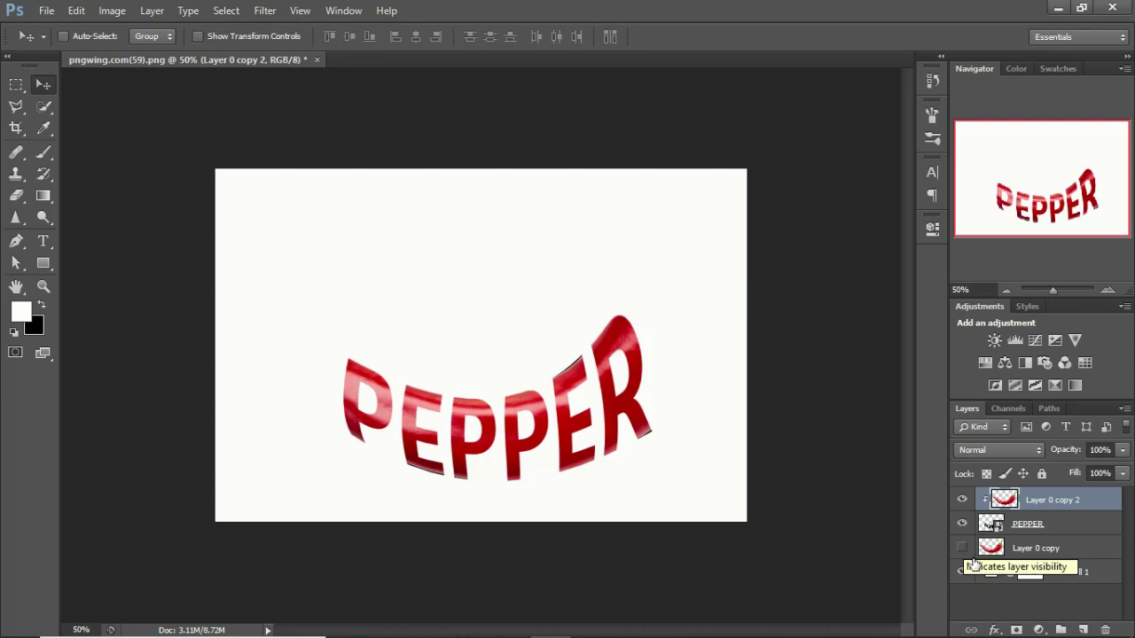
left_click(1033, 552)
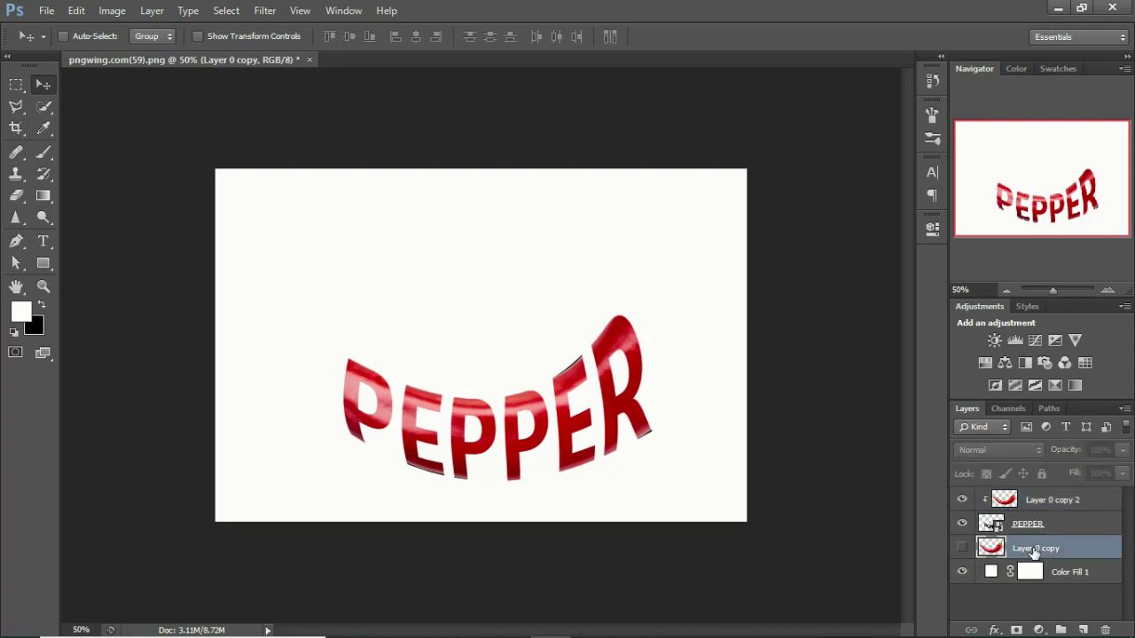
left_click(1016, 630, "alt")
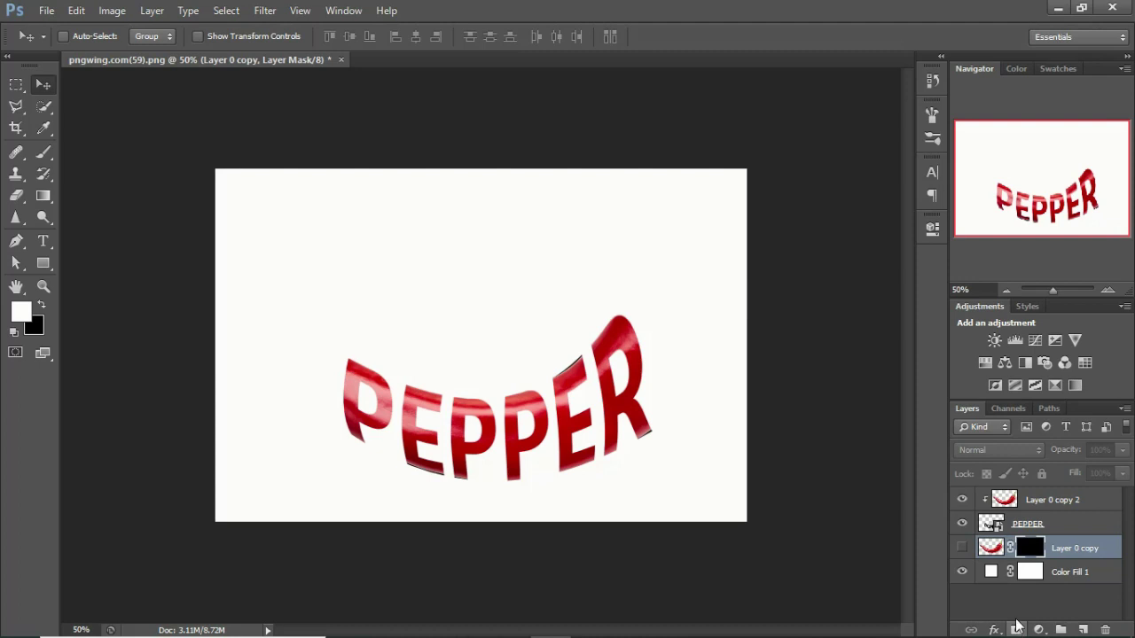
left_click(963, 548)
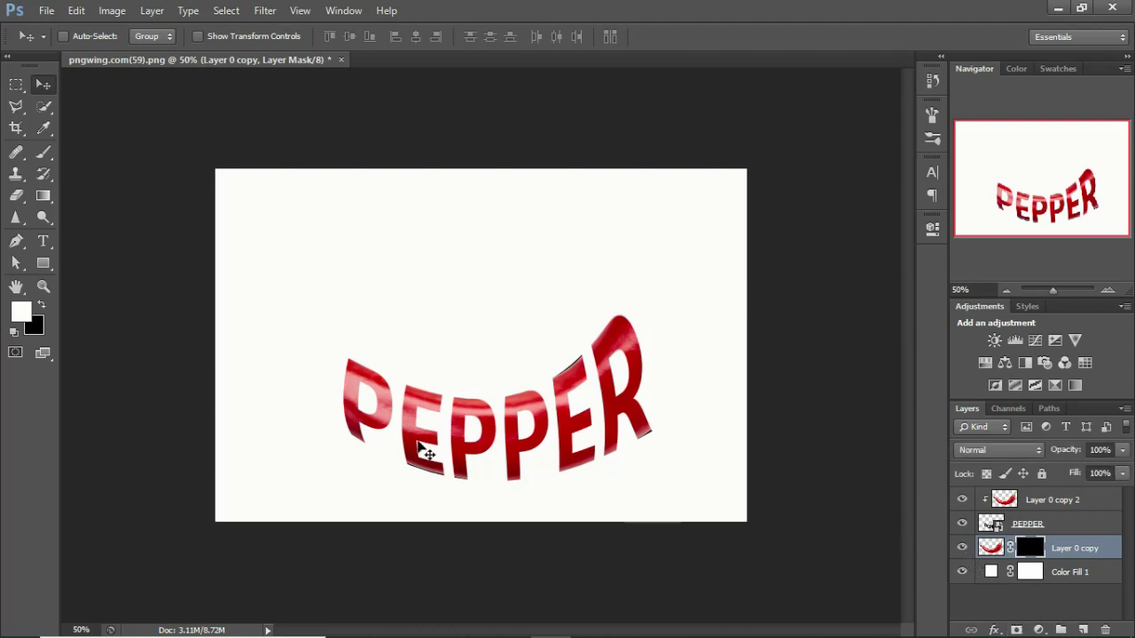
- Paint white on the mask with a 125 px, 100% hardness brush to reveal the pepper's stem and thick end
left_click(44, 152)
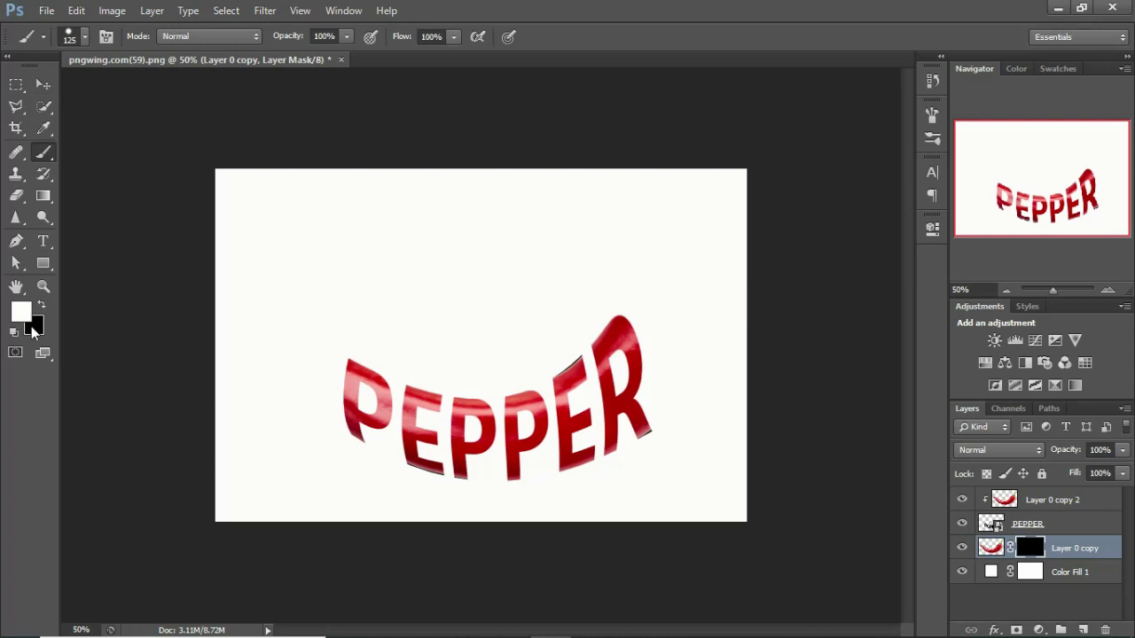
left_click(83, 37)
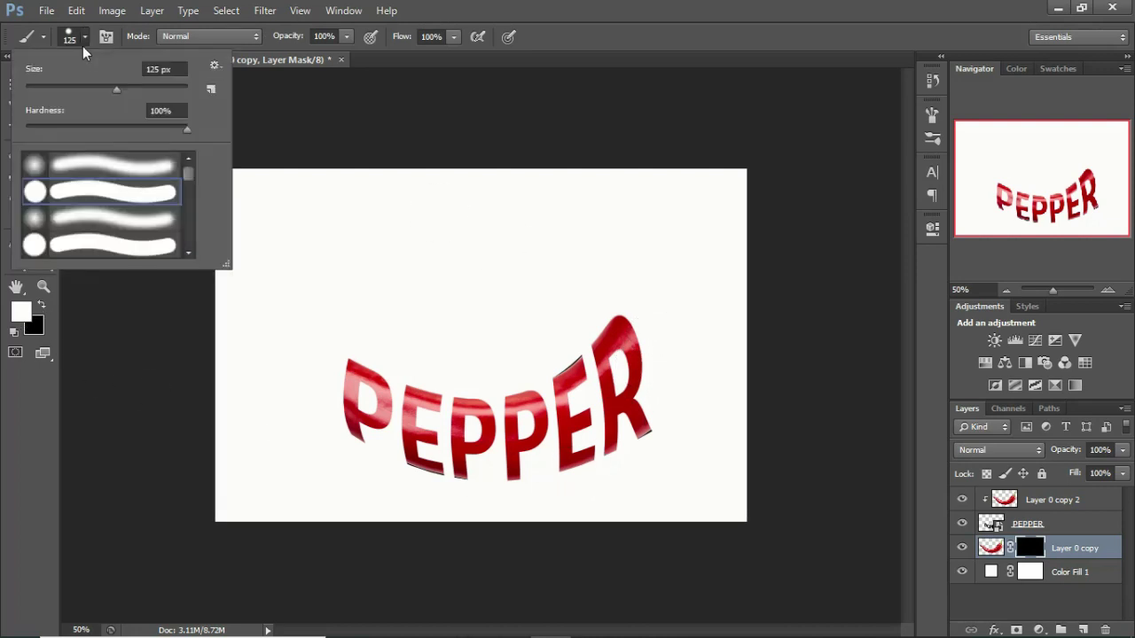
left_click(185, 127)
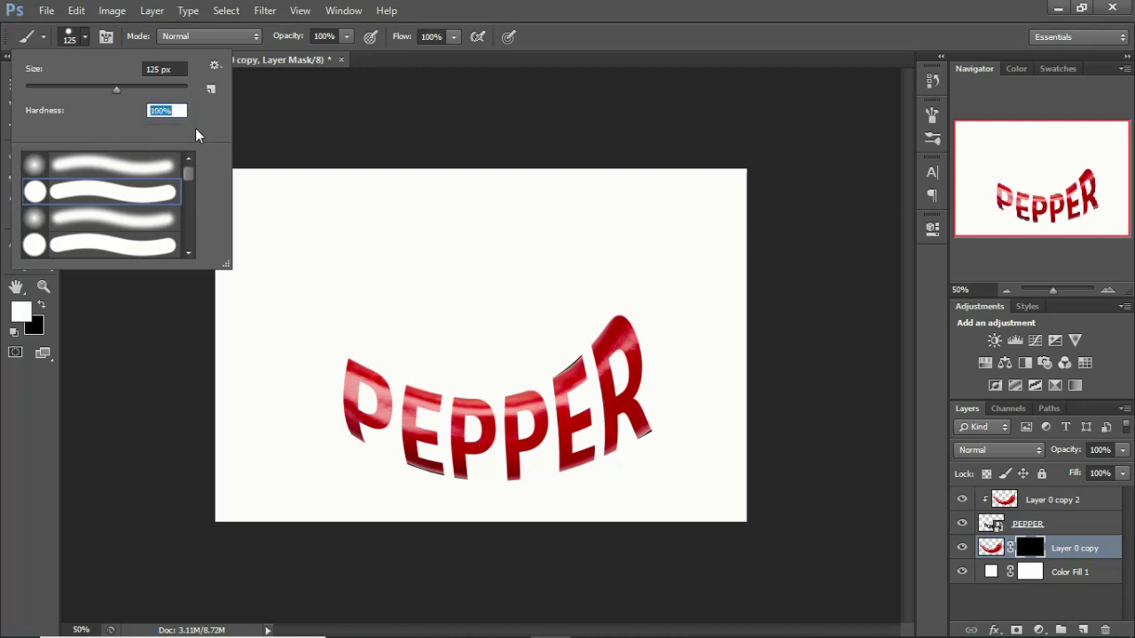
left_click(91, 43)
left_click(654, 313)
mouse_move(653, 313)
left_mouse_down()
mouse_move(675, 403)
mouse_move(661, 394)
mouse_move(658, 382)
mouse_move(677, 417)
mouse_move(717, 258)
mouse_move(674, 308)
mouse_move(735, 229)
left_mouse_up()
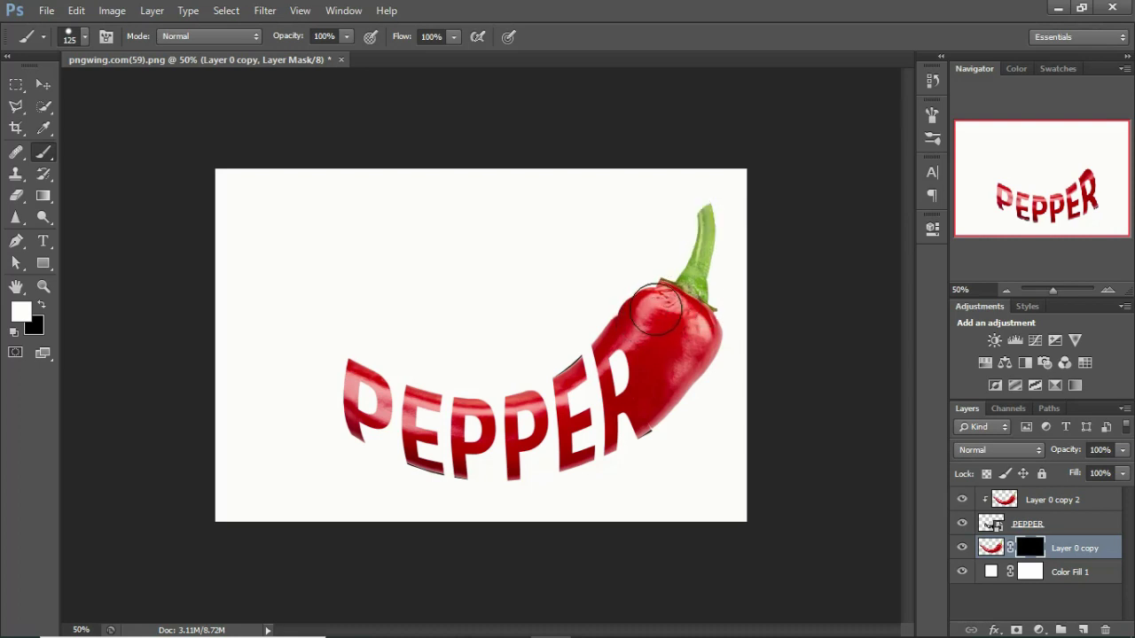
left_click_drag(656, 309, 664, 306)
- Reduce the brush to 80 px and paint on the mask to reveal the pepper's thin tip up to the first P
key("bracketleft")
key("bracketleft")
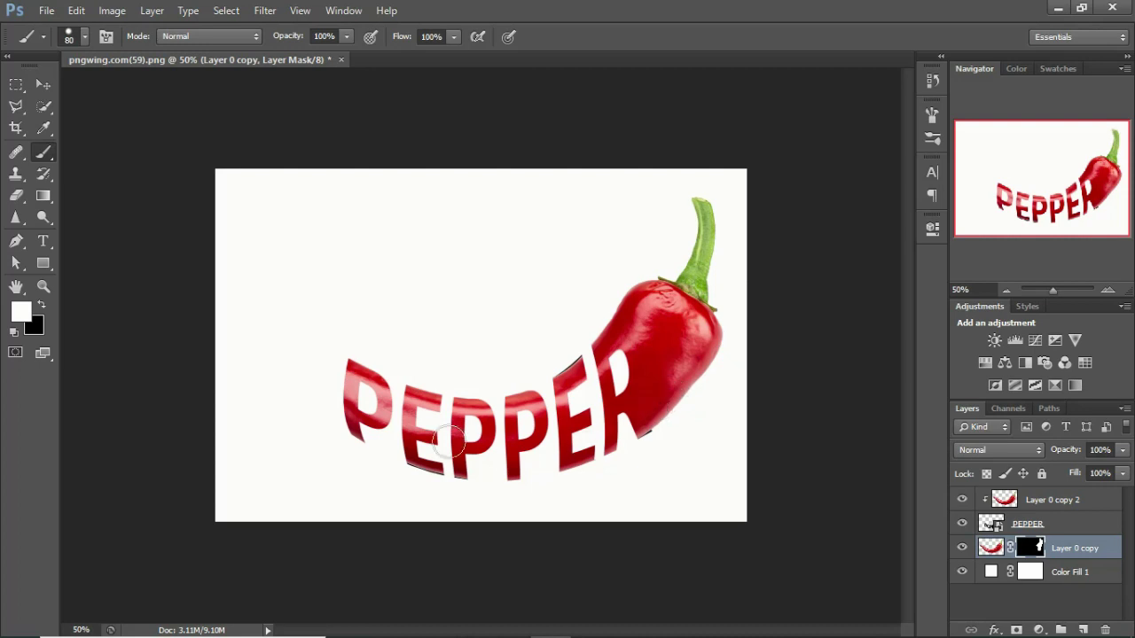
mouse_move(314, 352)
left_mouse_down()
mouse_move(324, 391)
mouse_move(256, 310)
mouse_move(245, 327)
mouse_move(226, 322)
mouse_move(304, 392)
mouse_move(334, 441)
mouse_move(328, 356)
mouse_move(335, 365)
mouse_move(343, 456)
left_mouse_up()
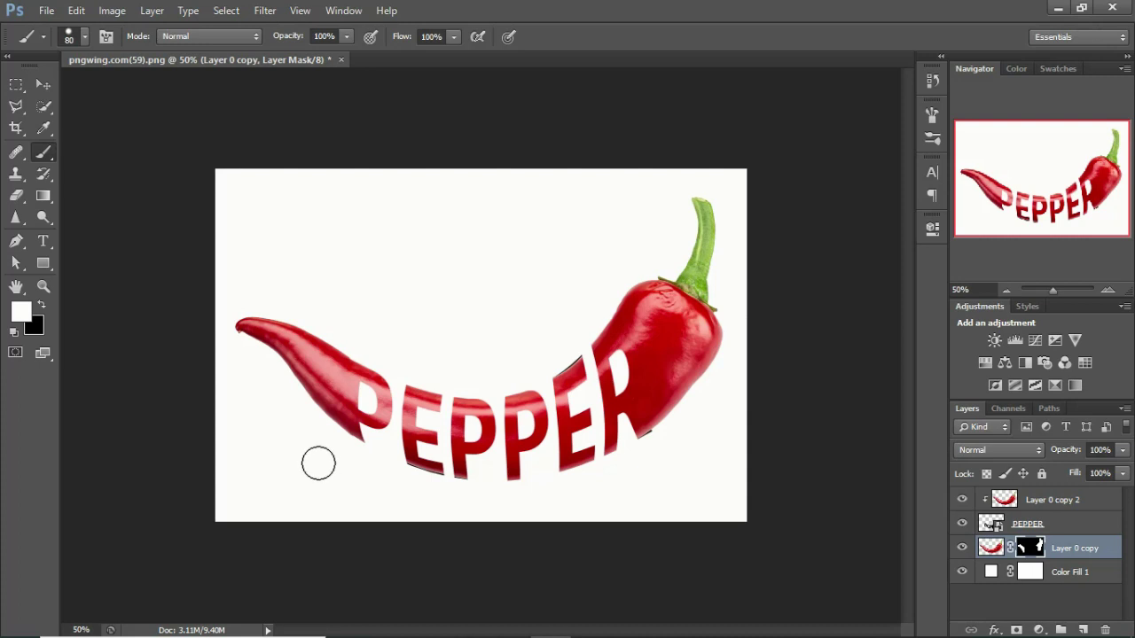
- Create a new empty layer and place it between Layer 0 copy and the Color Fill 1 layer
left_click(43, 84)
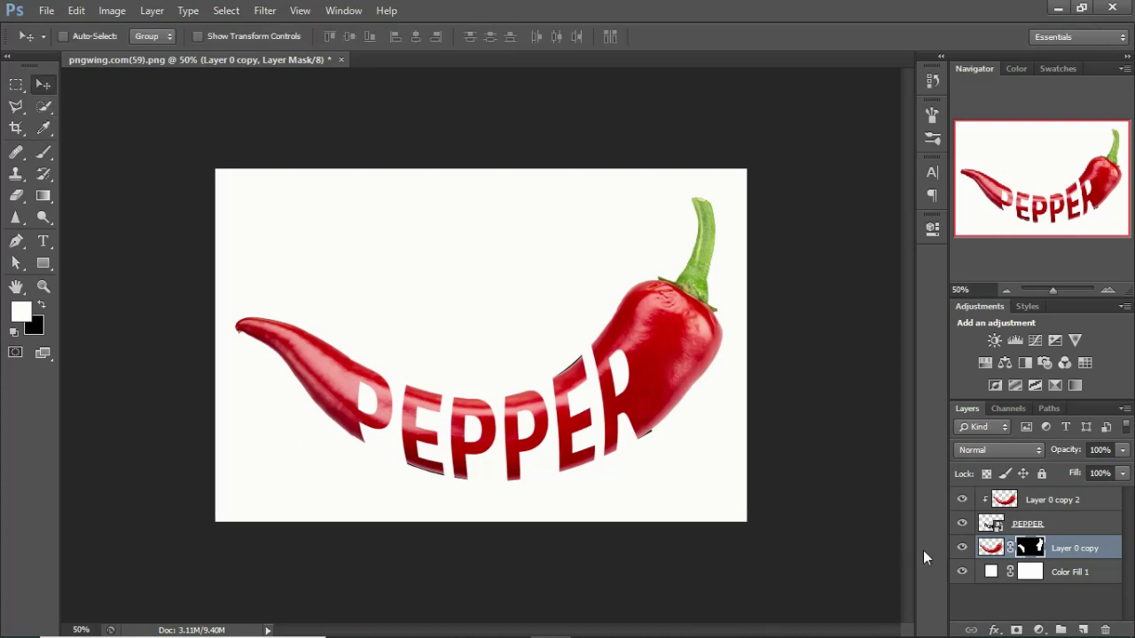
left_click(1081, 630)
left_click_drag(1062, 551, 1060, 586)
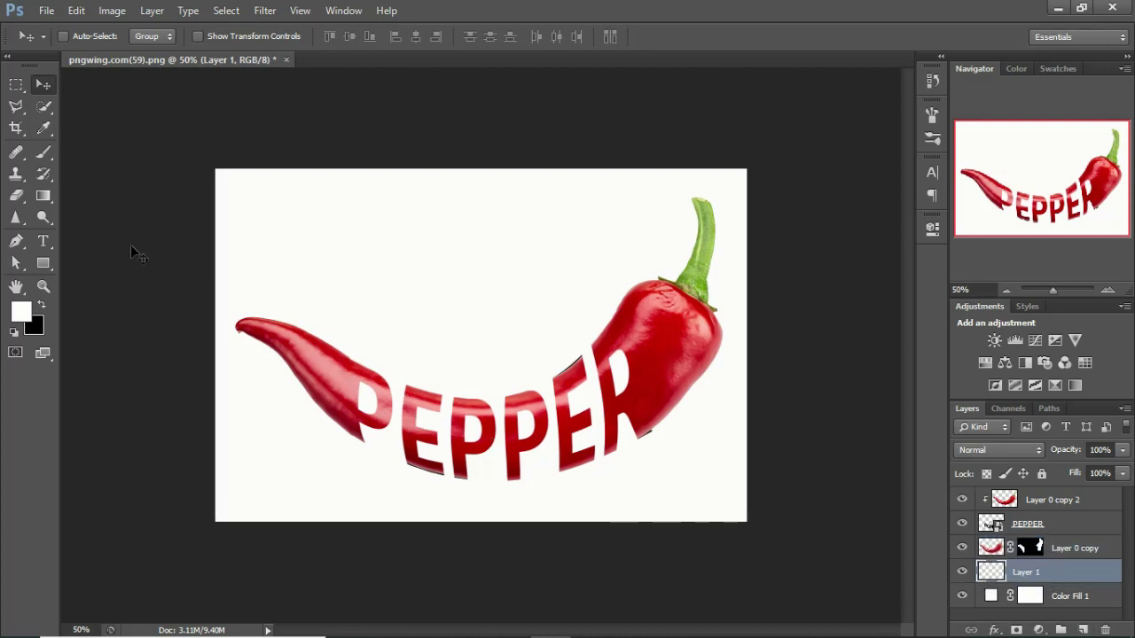
- Set up a soft round Brush with black as the foreground colour, 0% hardness and a size of 432 px
left_click(44, 152)
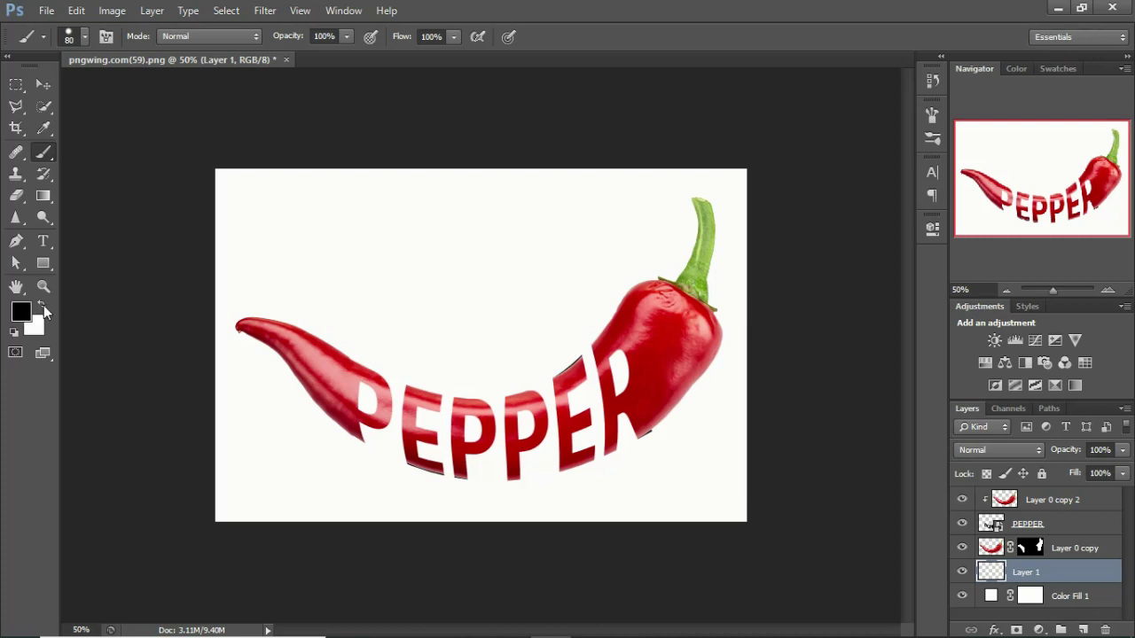
left_click(84, 38)
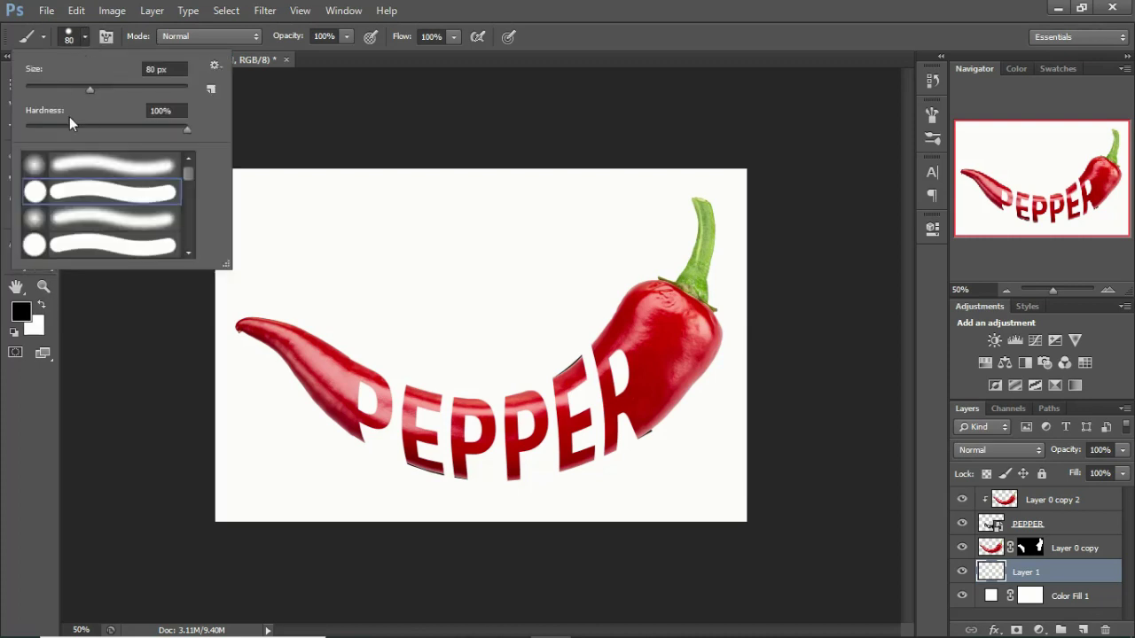
left_click(86, 35)
left_click(86, 36)
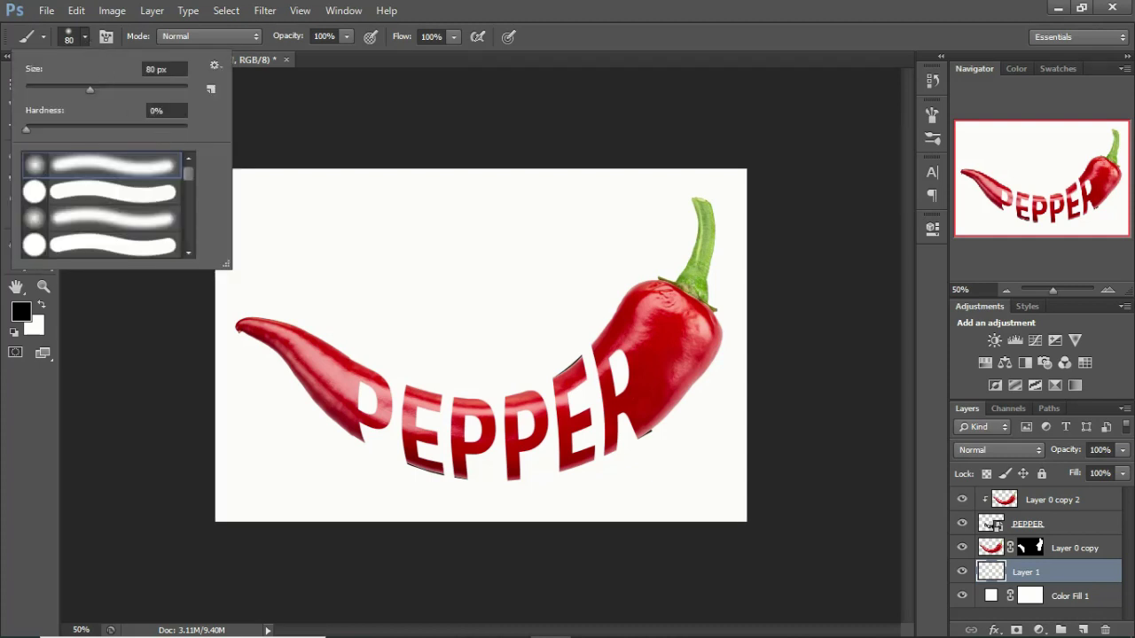
left_click(84, 36)
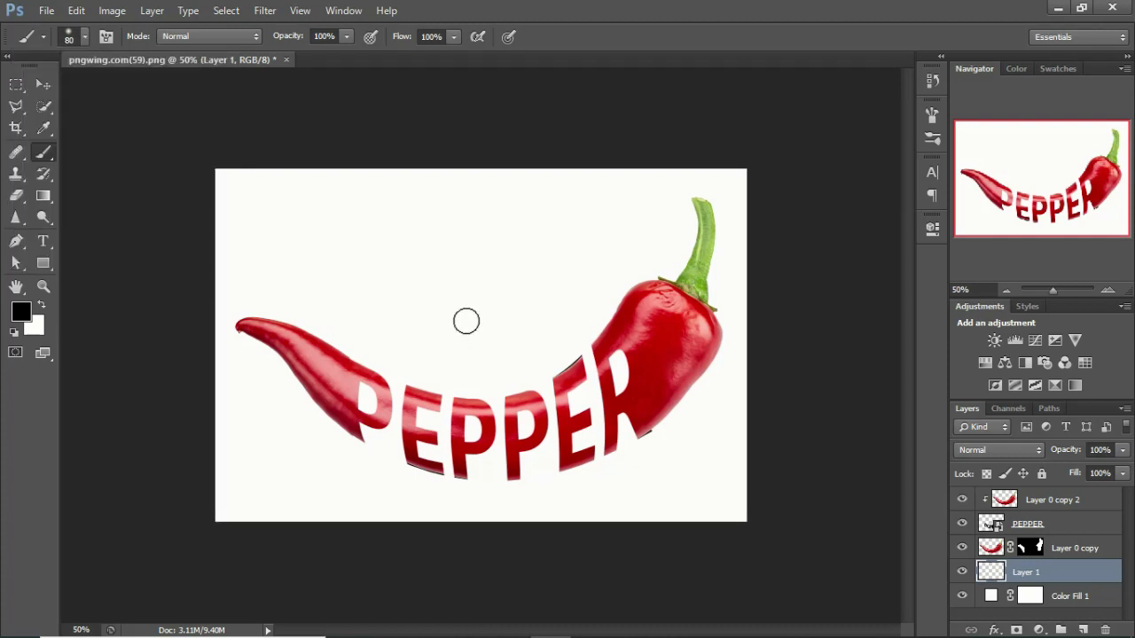
left_click(84, 38)
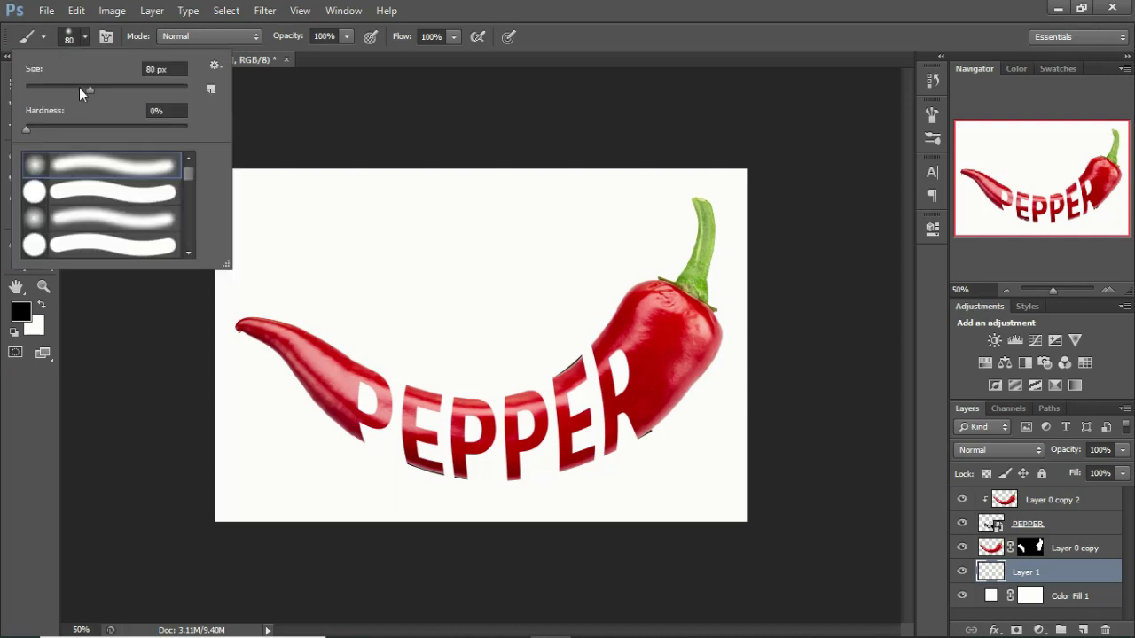
left_click_drag(92, 87, 144, 90)
left_click_drag(156, 89, 166, 93)
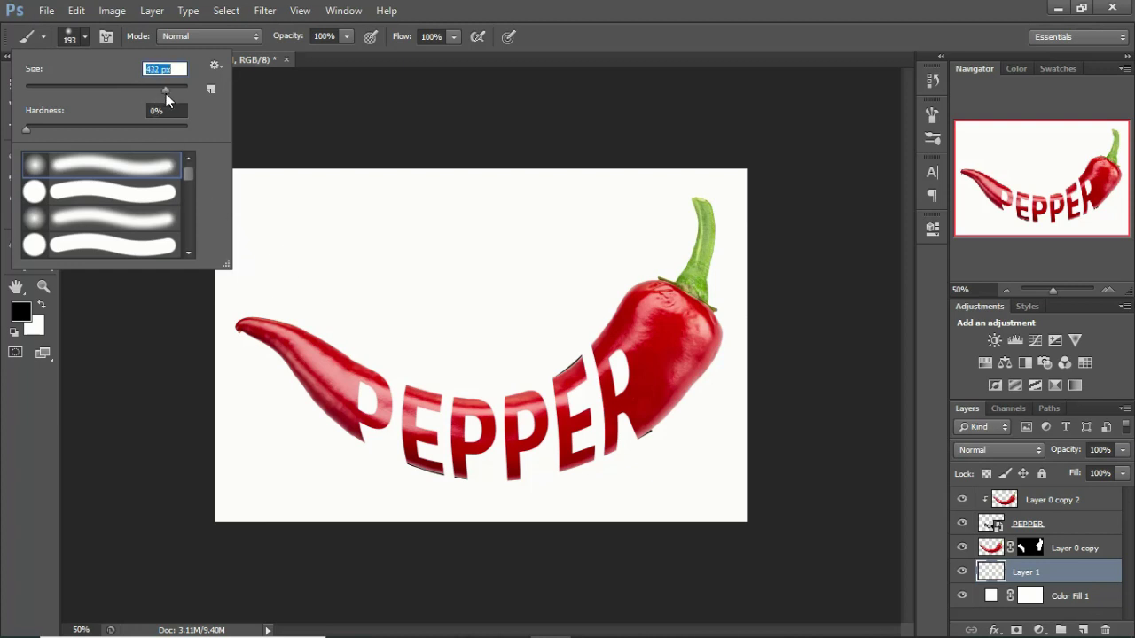
left_click(83, 37)
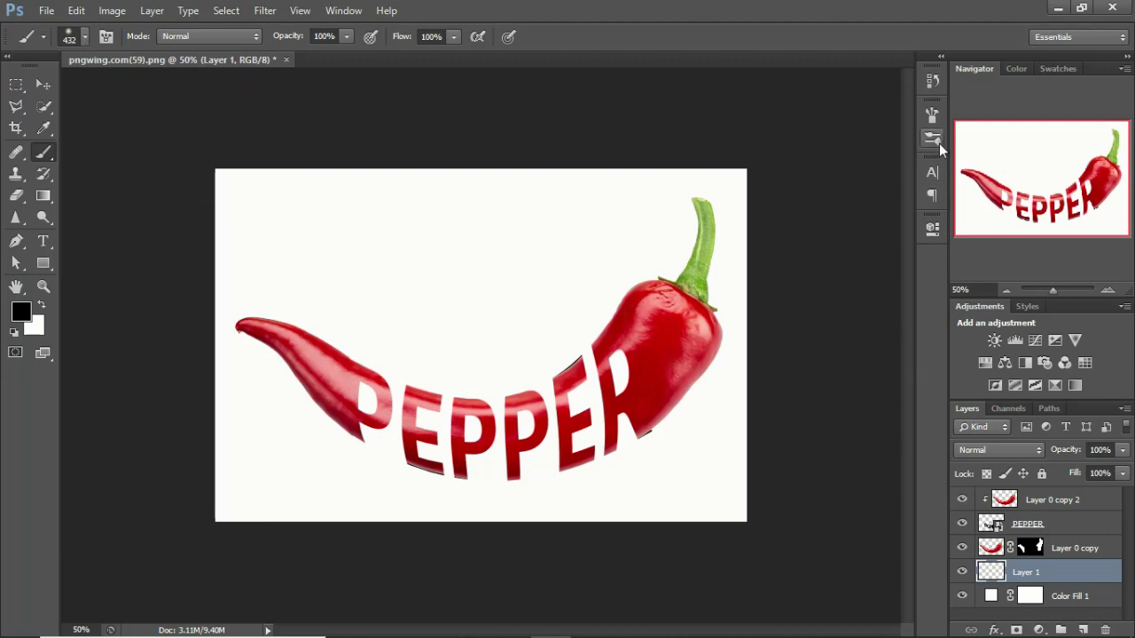
- Flatten the brush tip into a thin horizontal ellipse with 8% roundness, keeping its angle at 0°
left_click(932, 116)
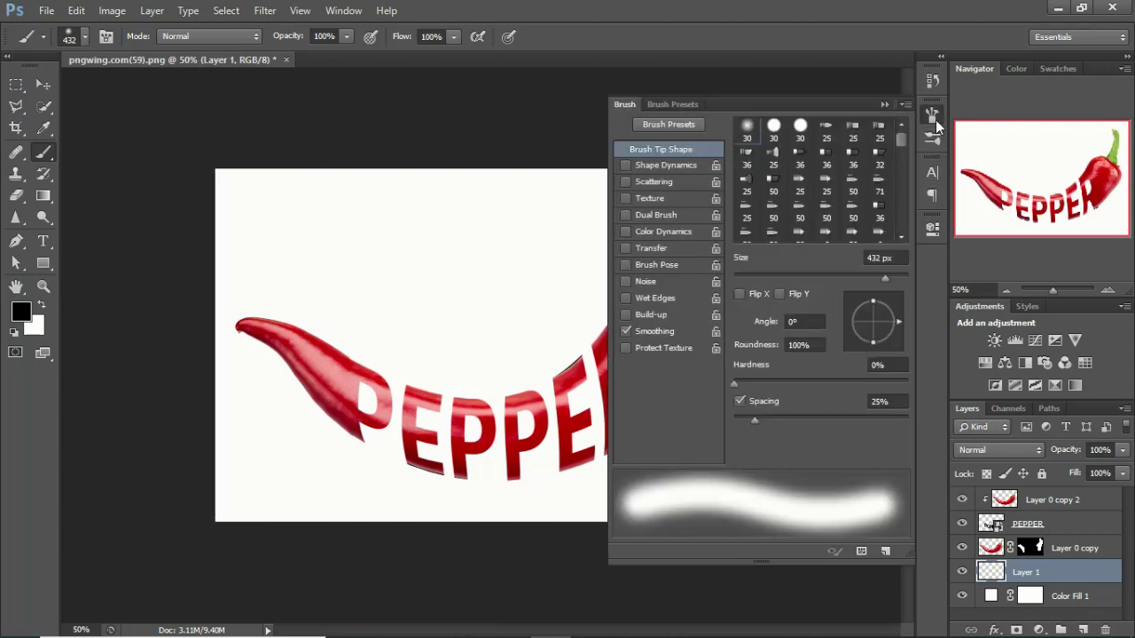
left_click_drag(875, 302, 874, 317)
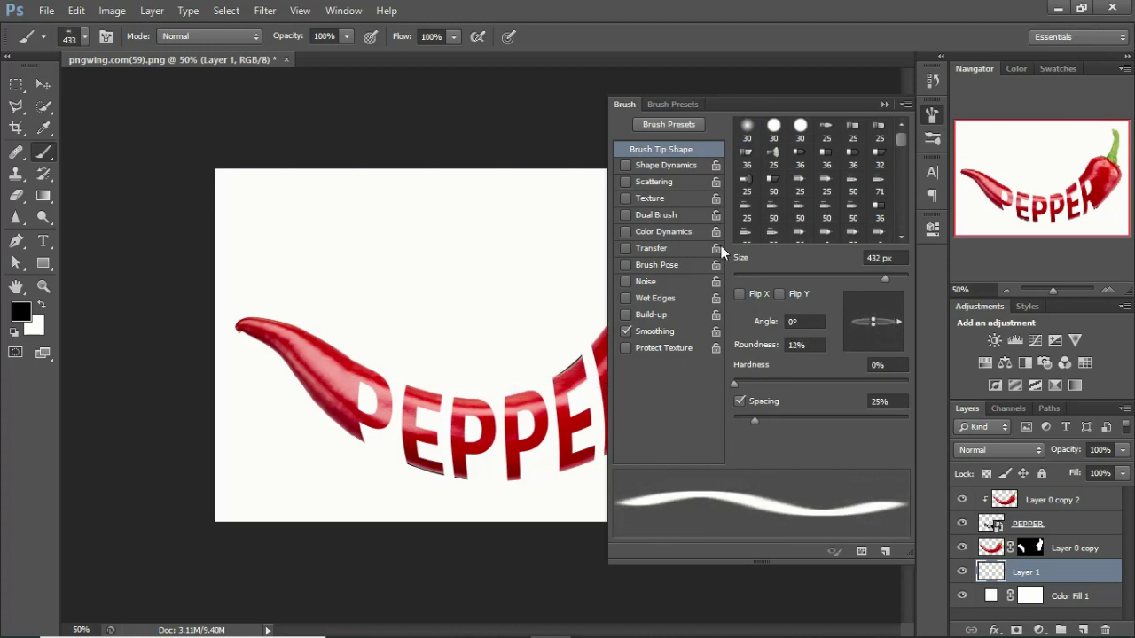
left_click_drag(875, 323, 875, 327)
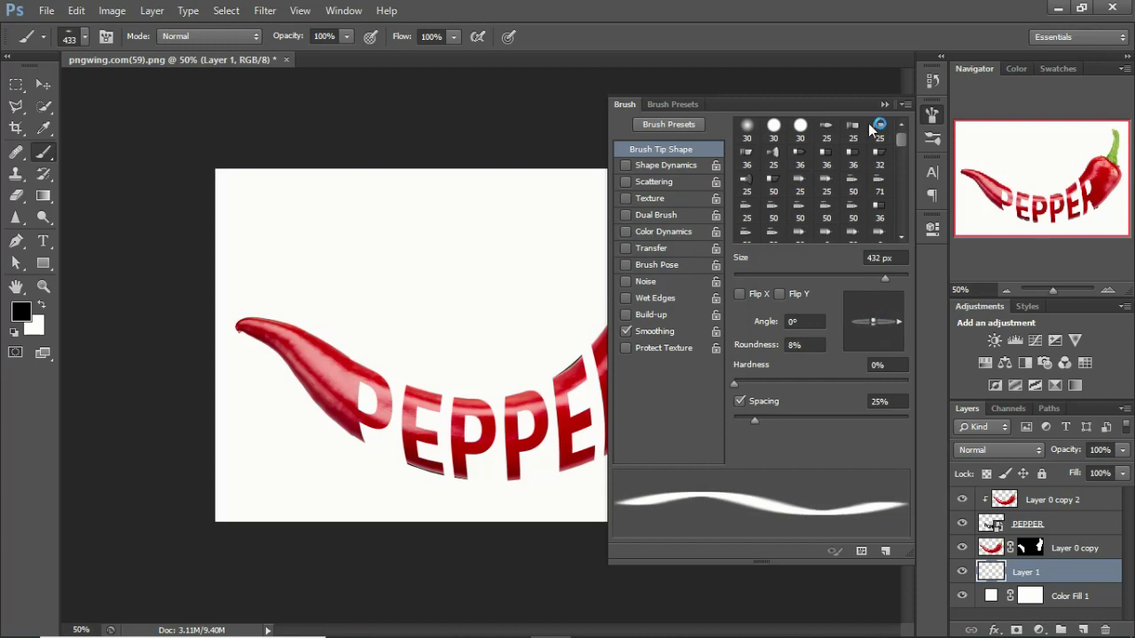
left_click(883, 105)
- Resize the flattened brush to 700 px and stamp one black shadow on Layer 1 just beneath the middle of the word PEPPER
key("bracketright")
key("bracketright")
key("bracketright")
key("bracketright")
key("bracketright")
key("bracketright")
key("bracketright")
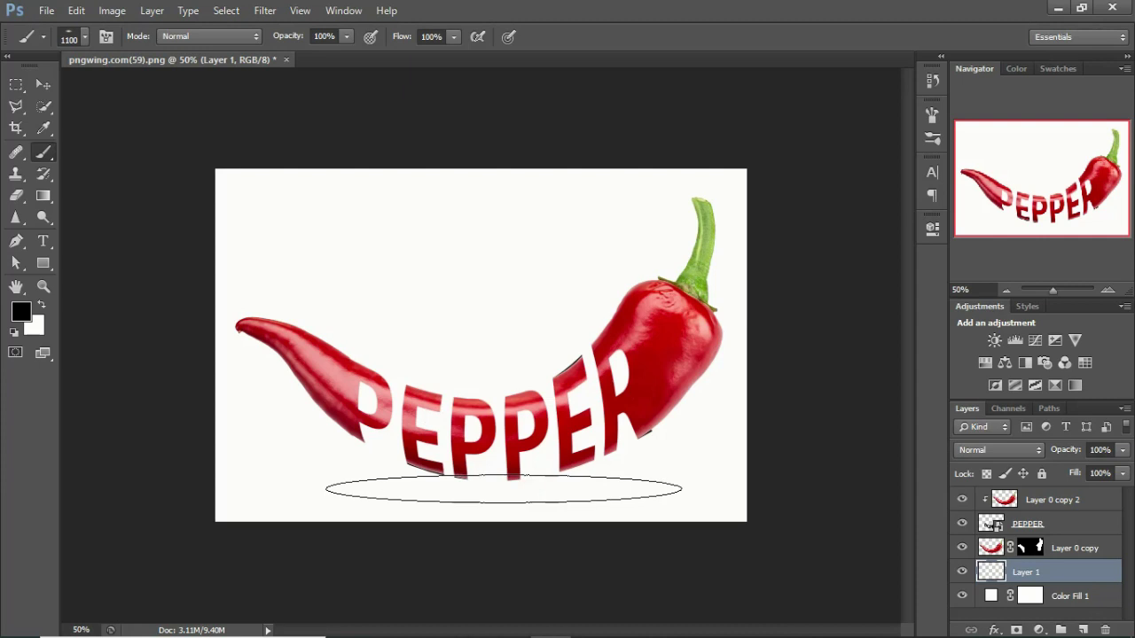
key("bracketleft")
key("bracketleft")
key("bracketleft")
key("bracketleft")
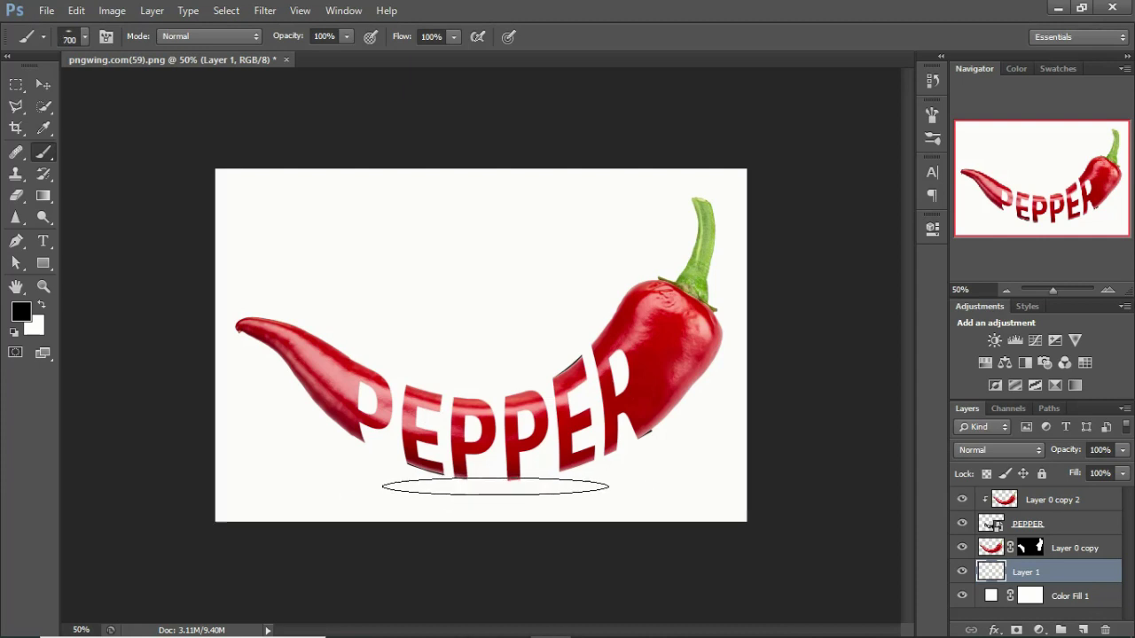
left_click(495, 489)
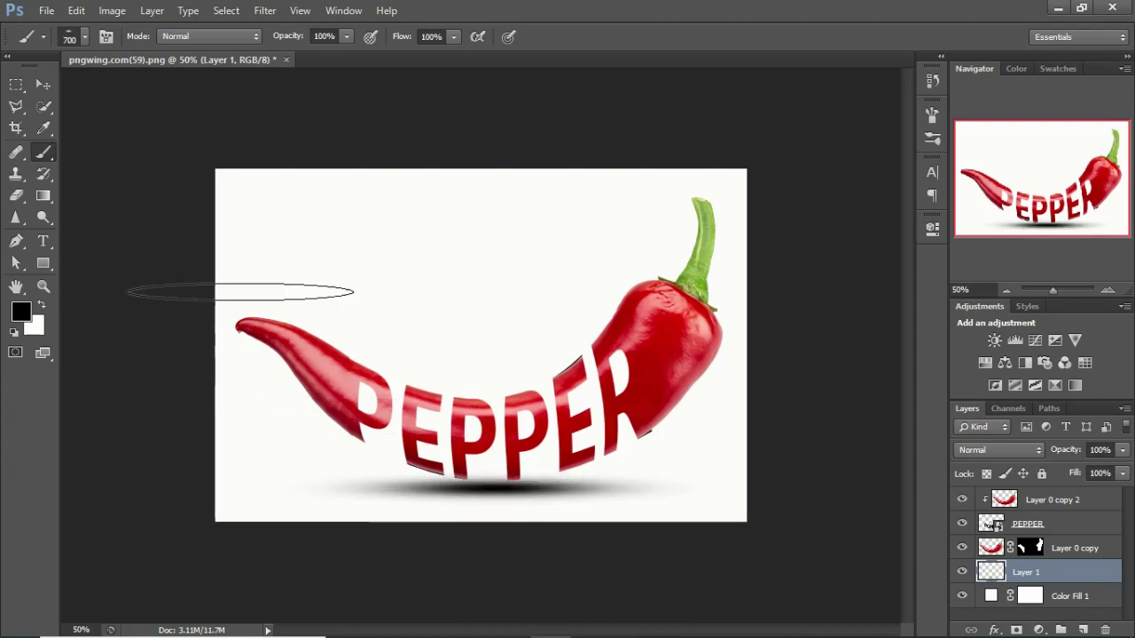
- Lower the opacity of the shadow layer, Layer 1, to 43%
left_click(43, 84)
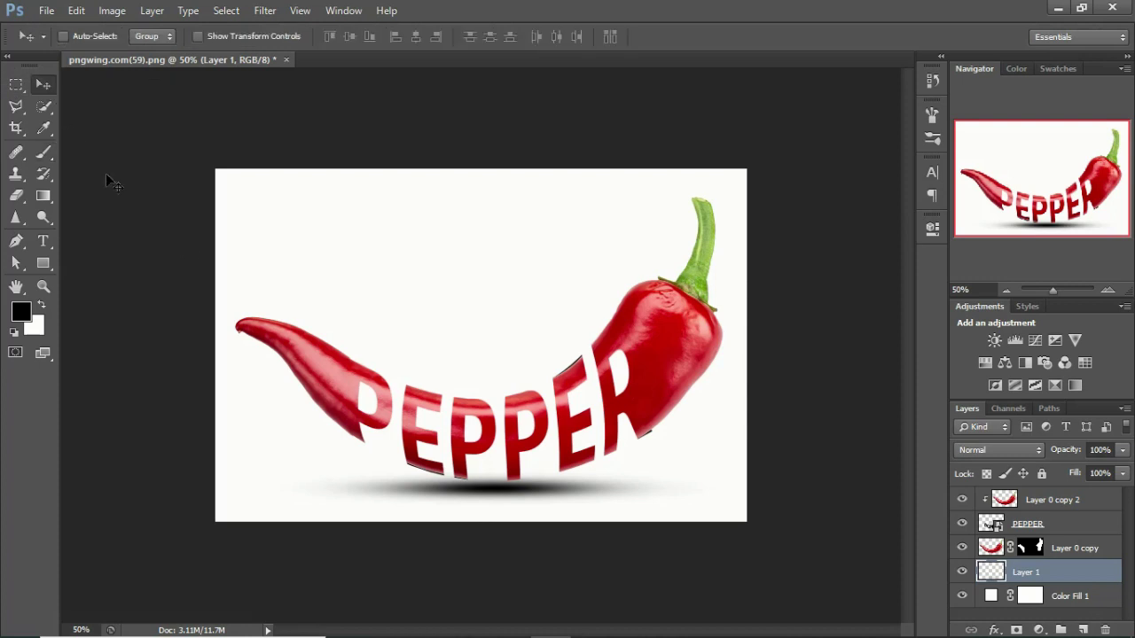
left_click_drag(1082, 448, 1071, 453)
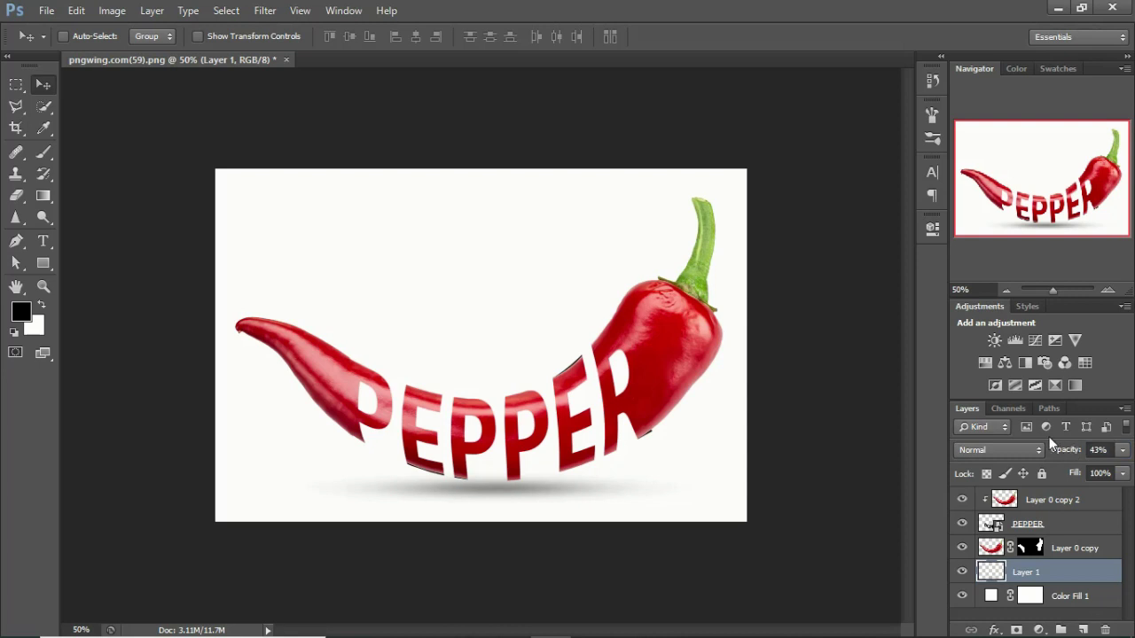